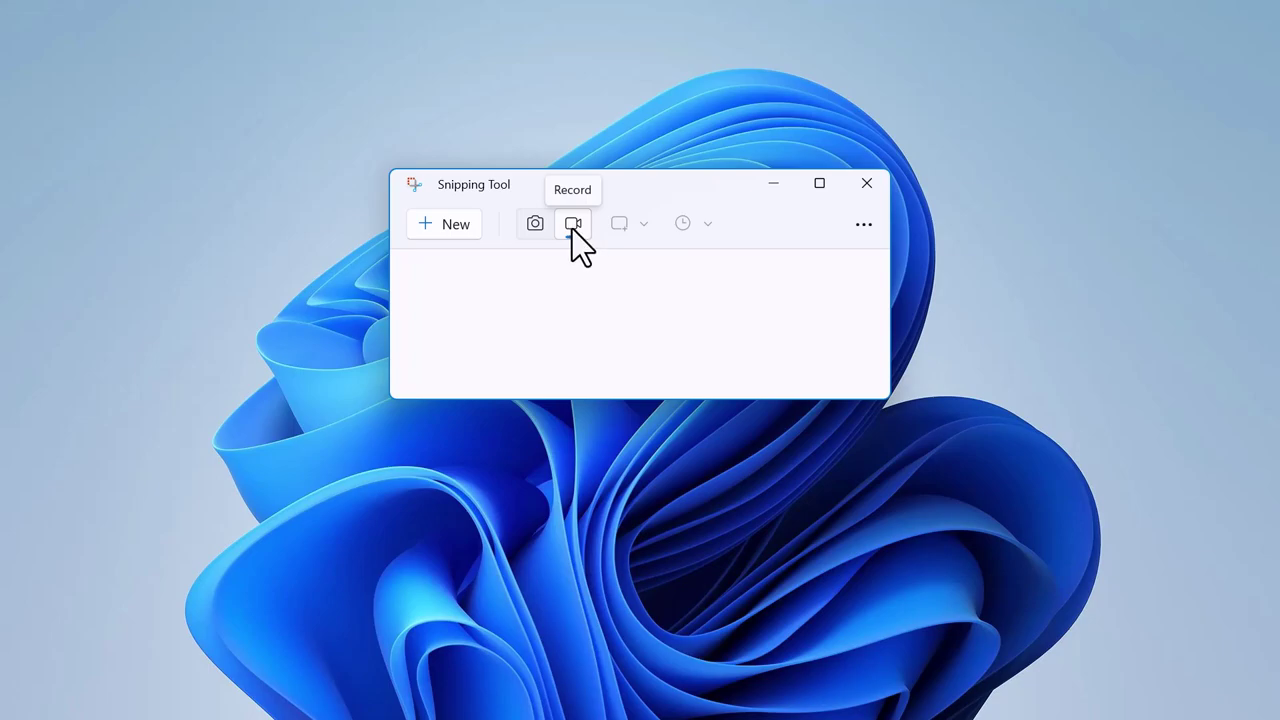
# Set Snipping Tool to screen recording mode and begin a new recording.
pyautogui.click(542, 227)
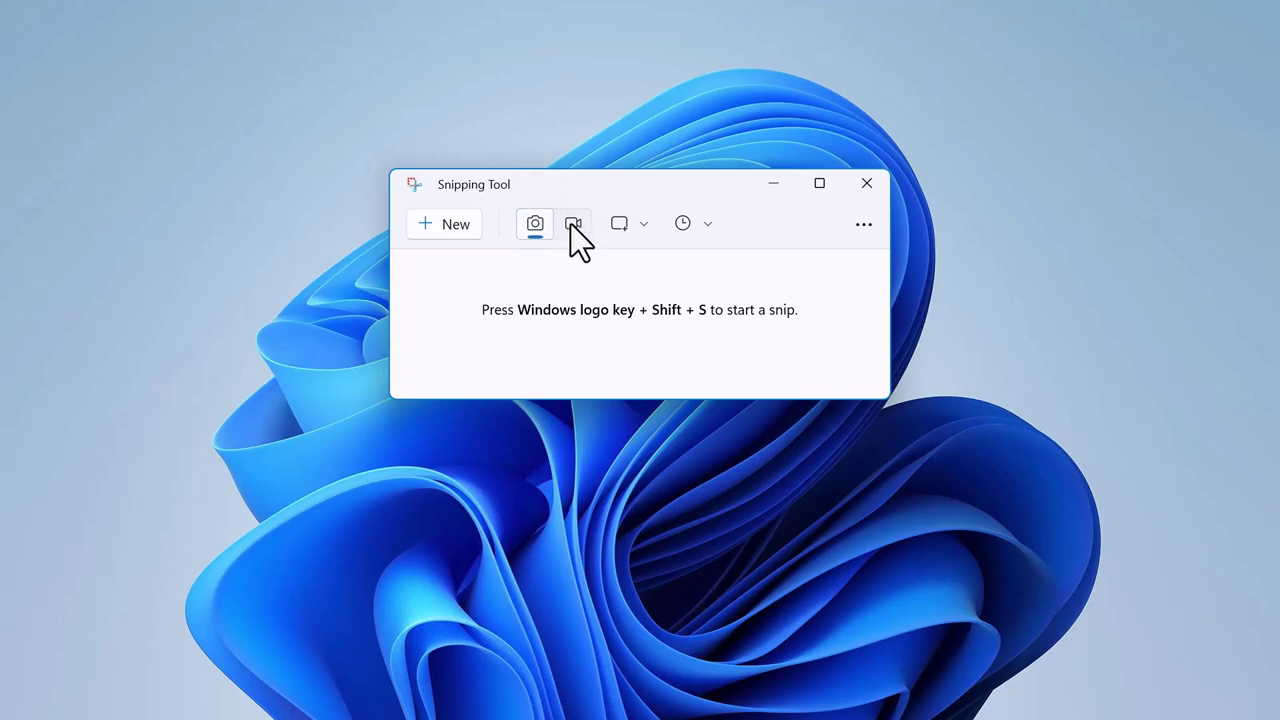
pyautogui.click(571, 224)
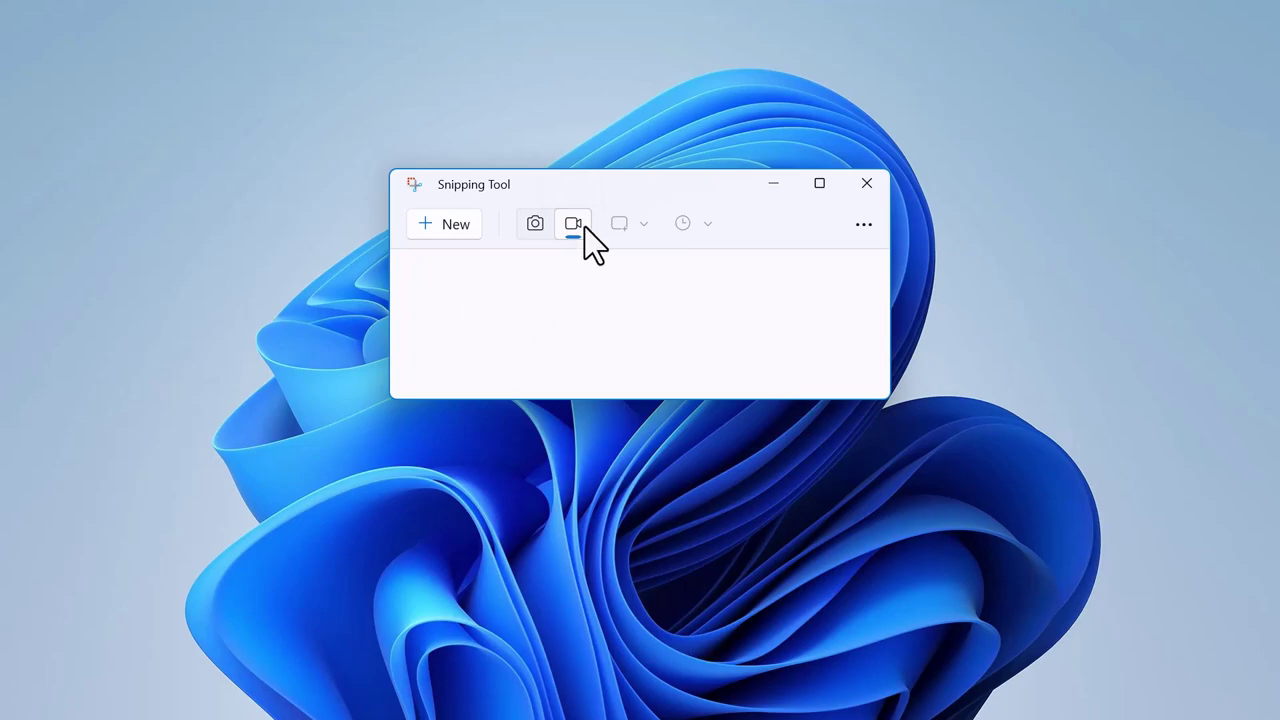
pyautogui.click(459, 224)
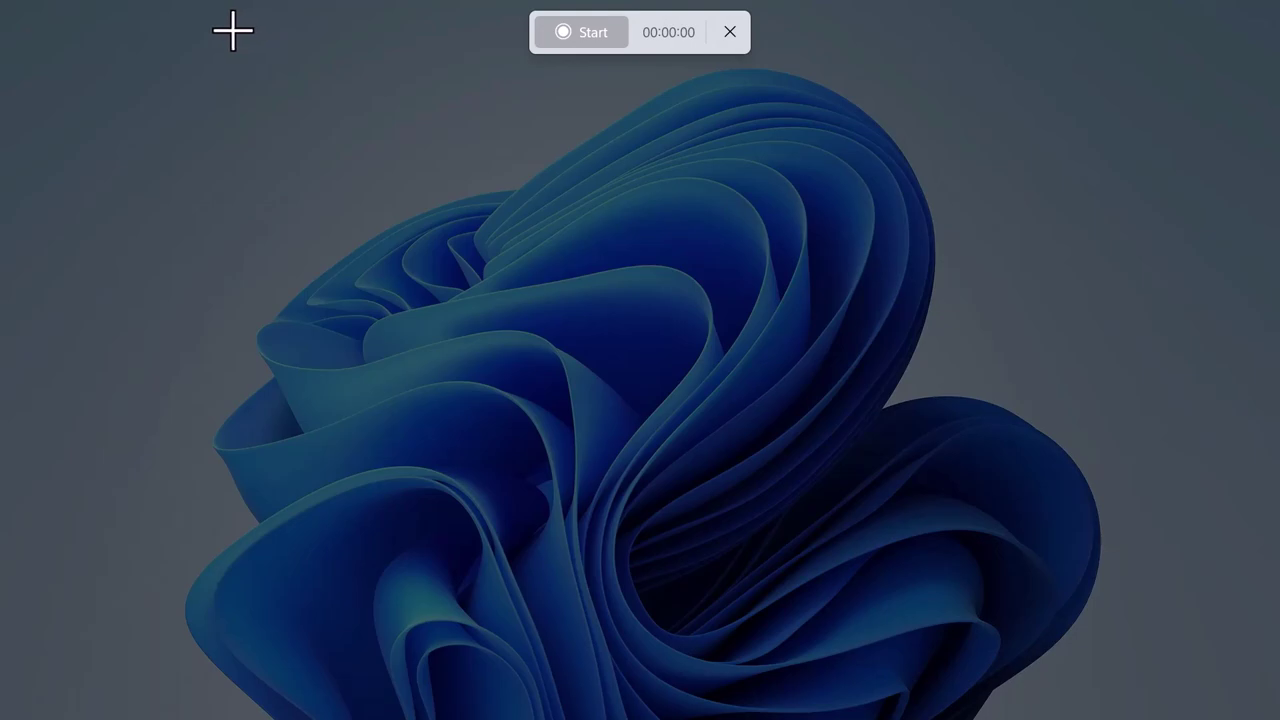
pyautogui.moveTo(234, 29); pyautogui.dragTo(1106, 712)
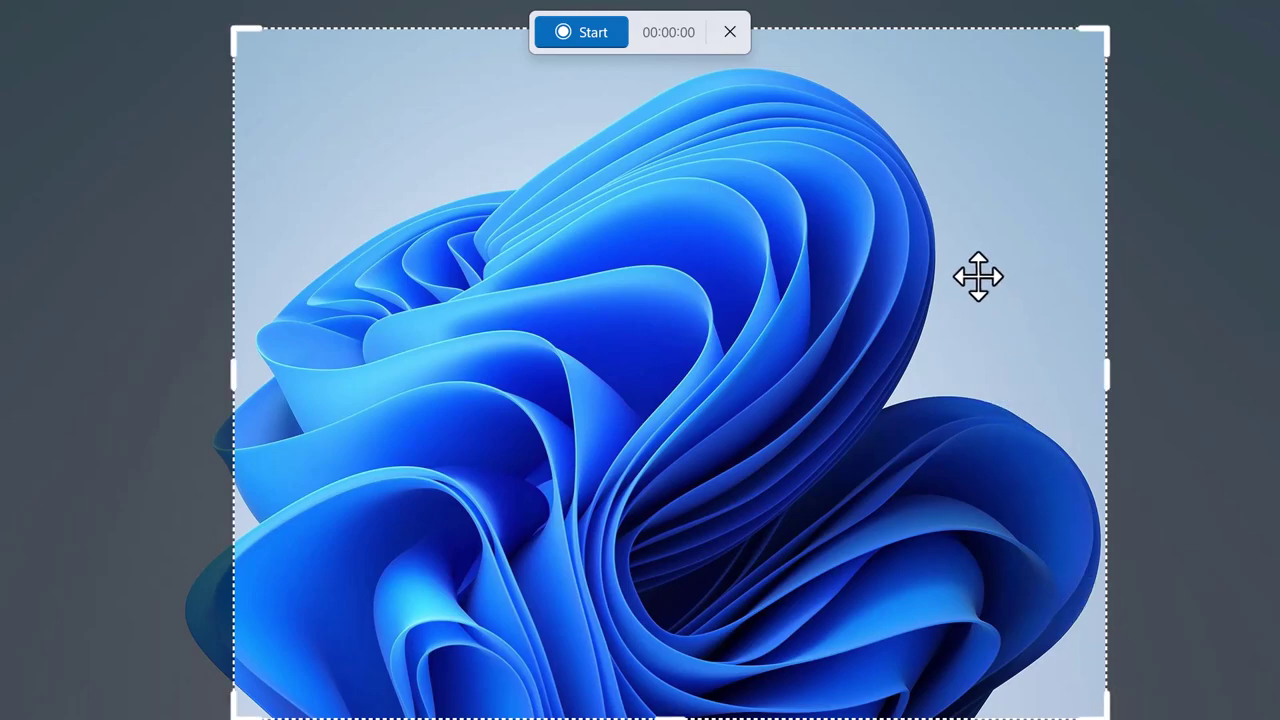
pyautogui.moveTo(978, 276); pyautogui.dragTo(884, 280)
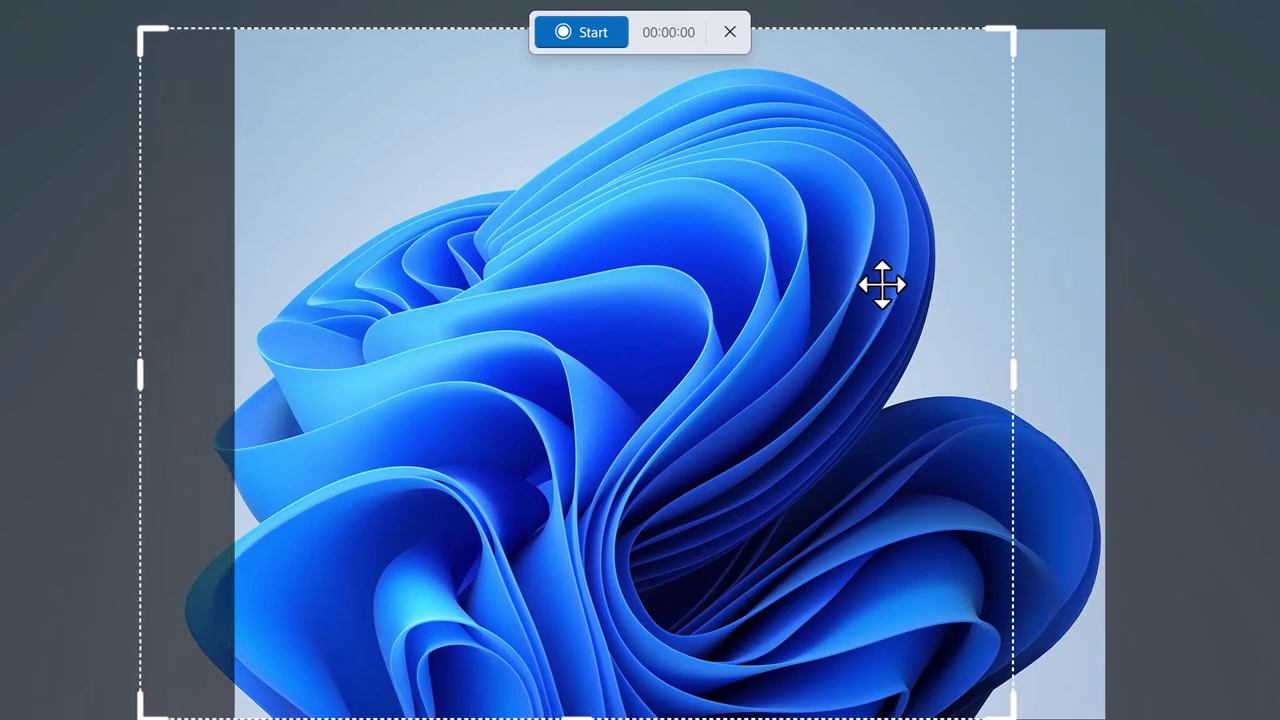
pyautogui.click(1131, 328)
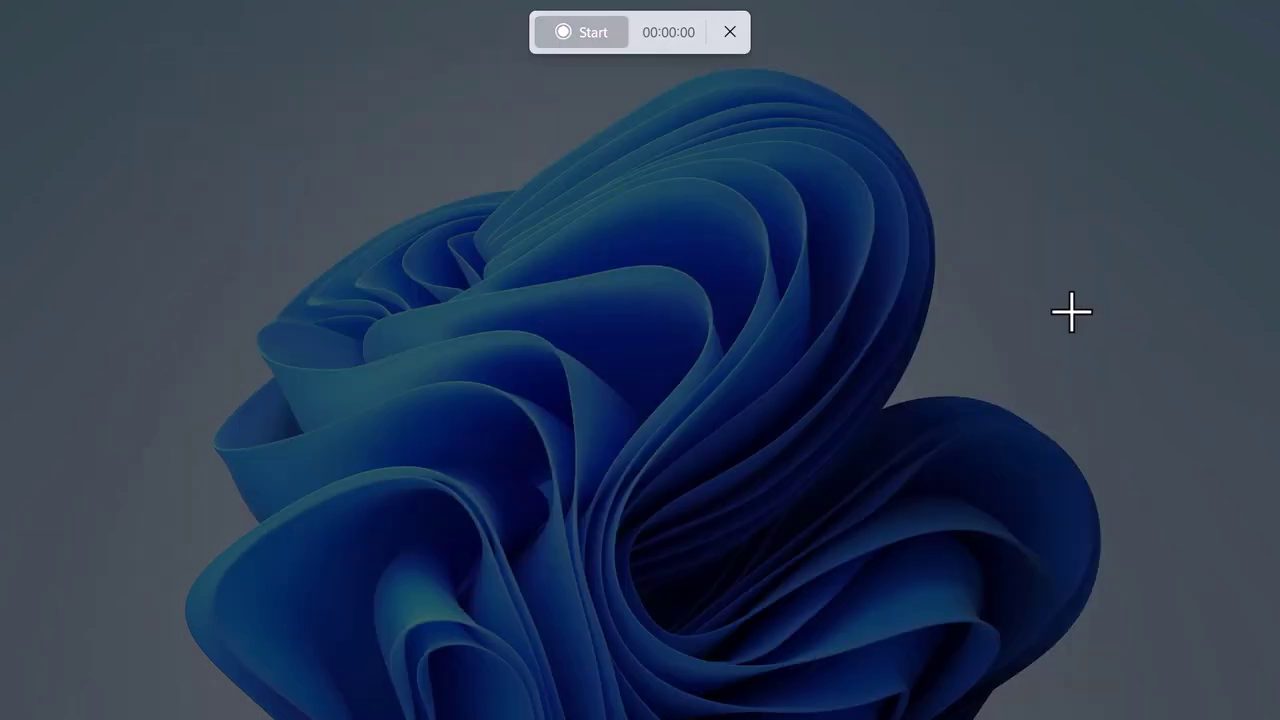
# Select a large central portion of the desktop as the recording area, adjust its position and start recording.
pyautogui.moveTo(214, 6)
pyautogui.mouseDown()
pyautogui.moveTo(369, 37)
pyautogui.moveTo(971, 249)
pyautogui.moveTo(1080, 571)
pyautogui.moveTo(1043, 686)
pyautogui.moveTo(1077, 719)
pyautogui.mouseUp()
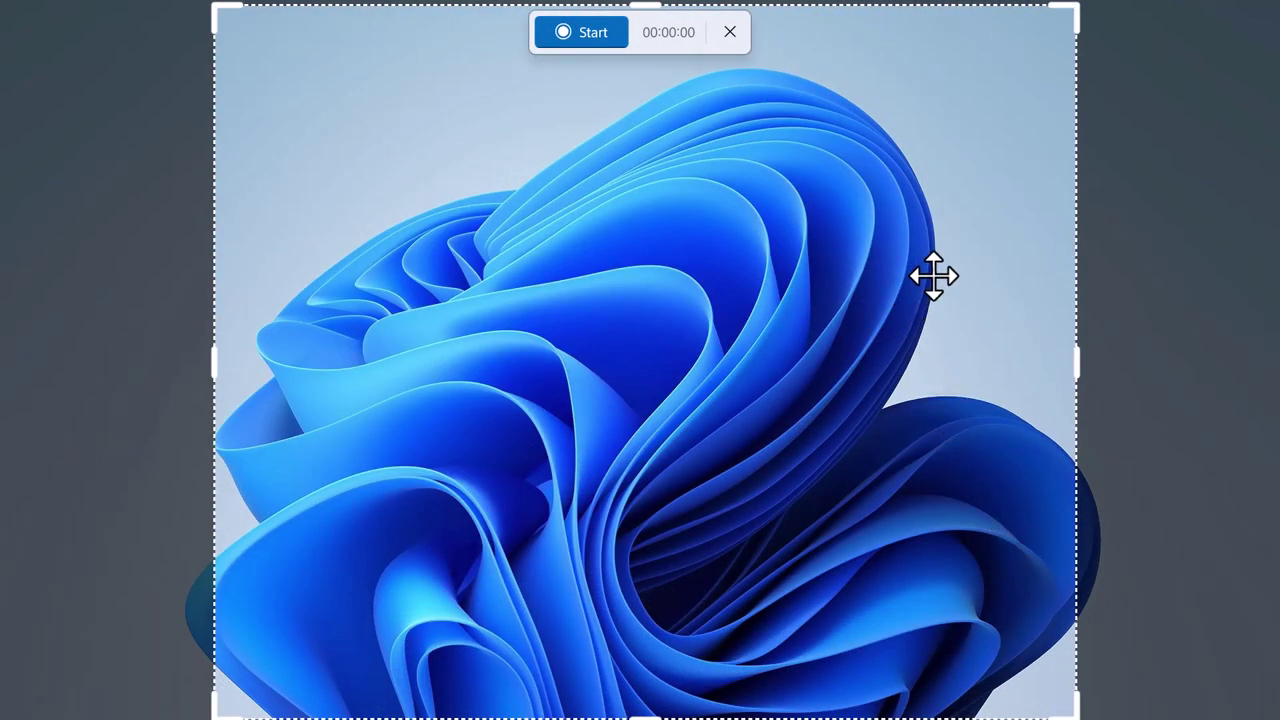
pyautogui.moveTo(930, 270); pyautogui.dragTo(931, 403)
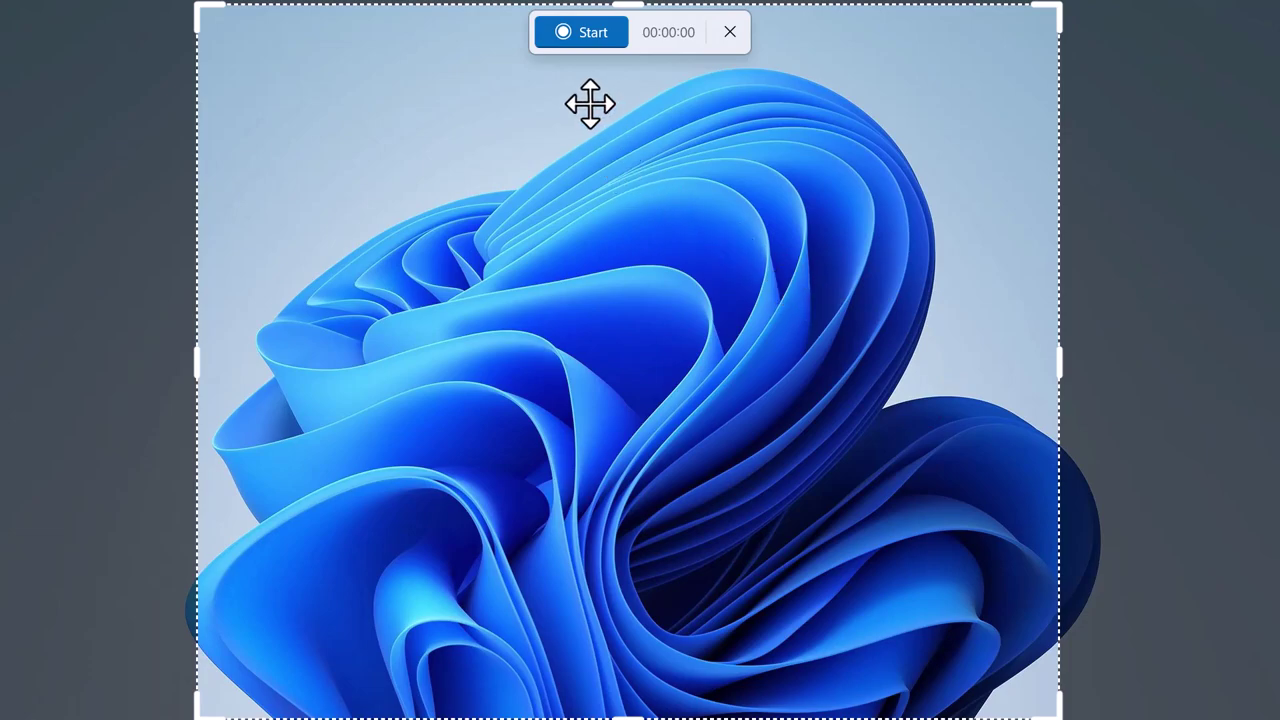
pyautogui.click(583, 35)
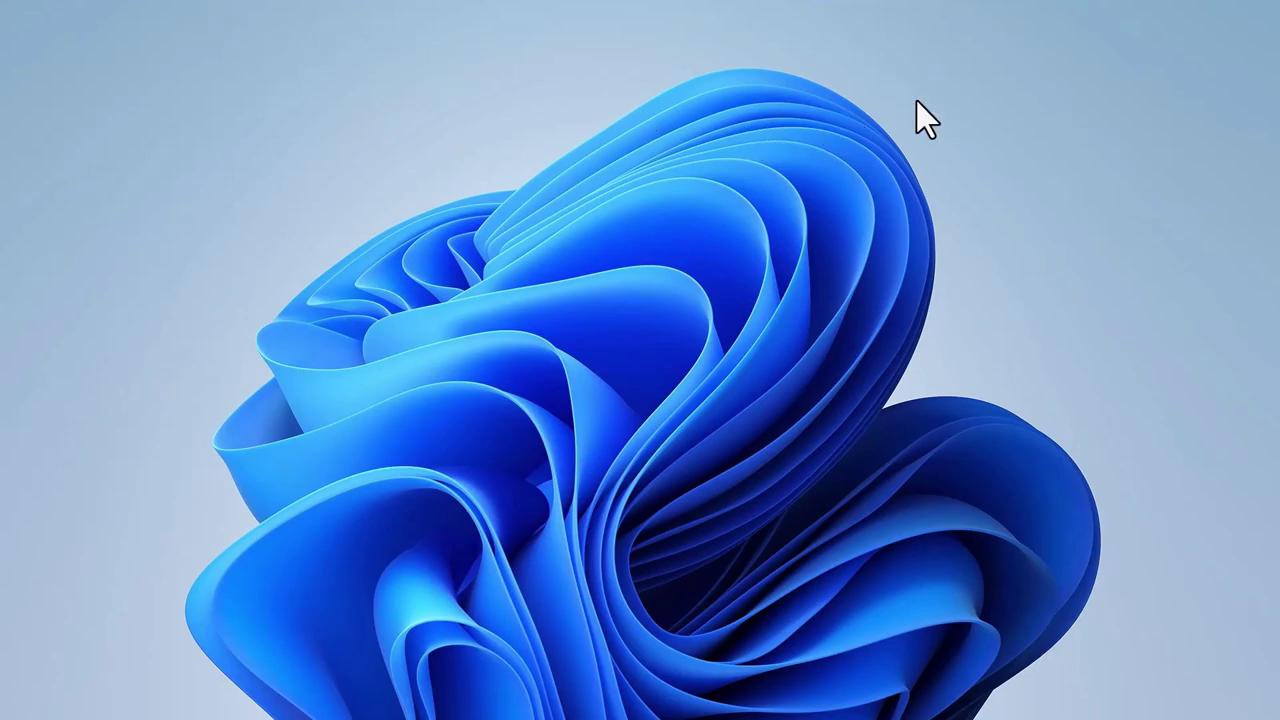
# Open Firefox within the recording and close it again.
pyautogui.moveTo(859, 715)
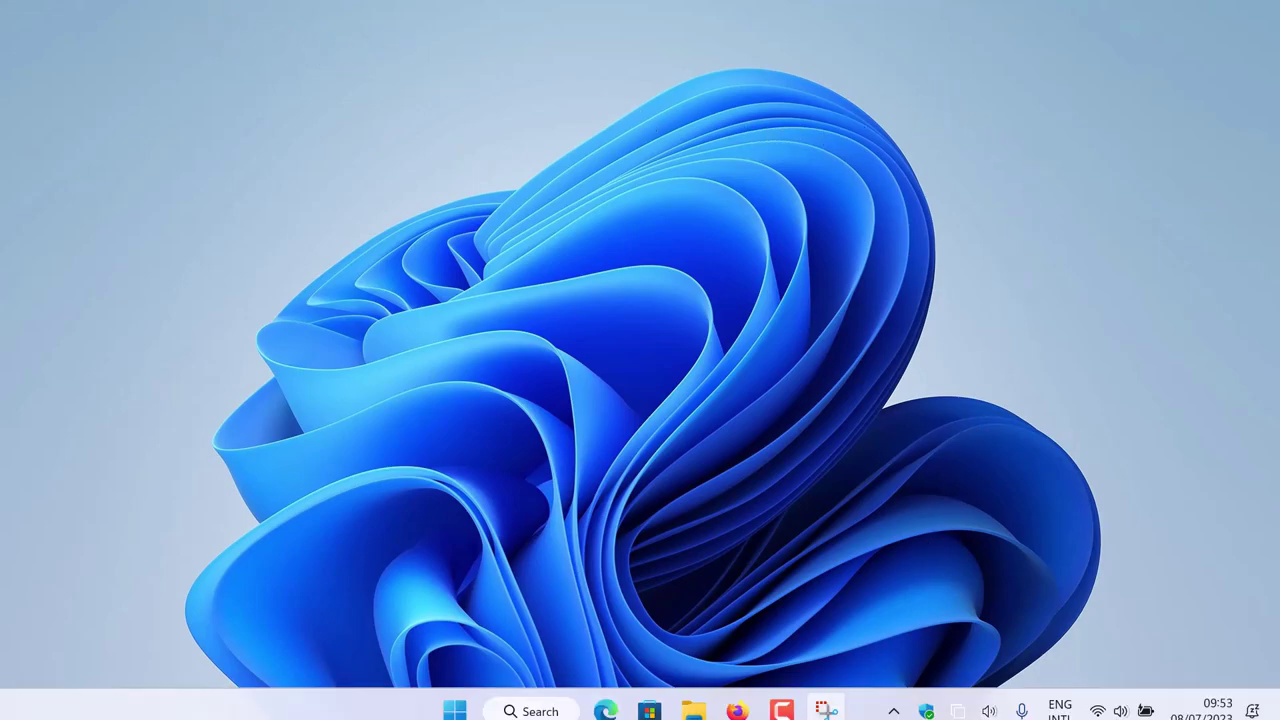
pyautogui.click(731, 698)
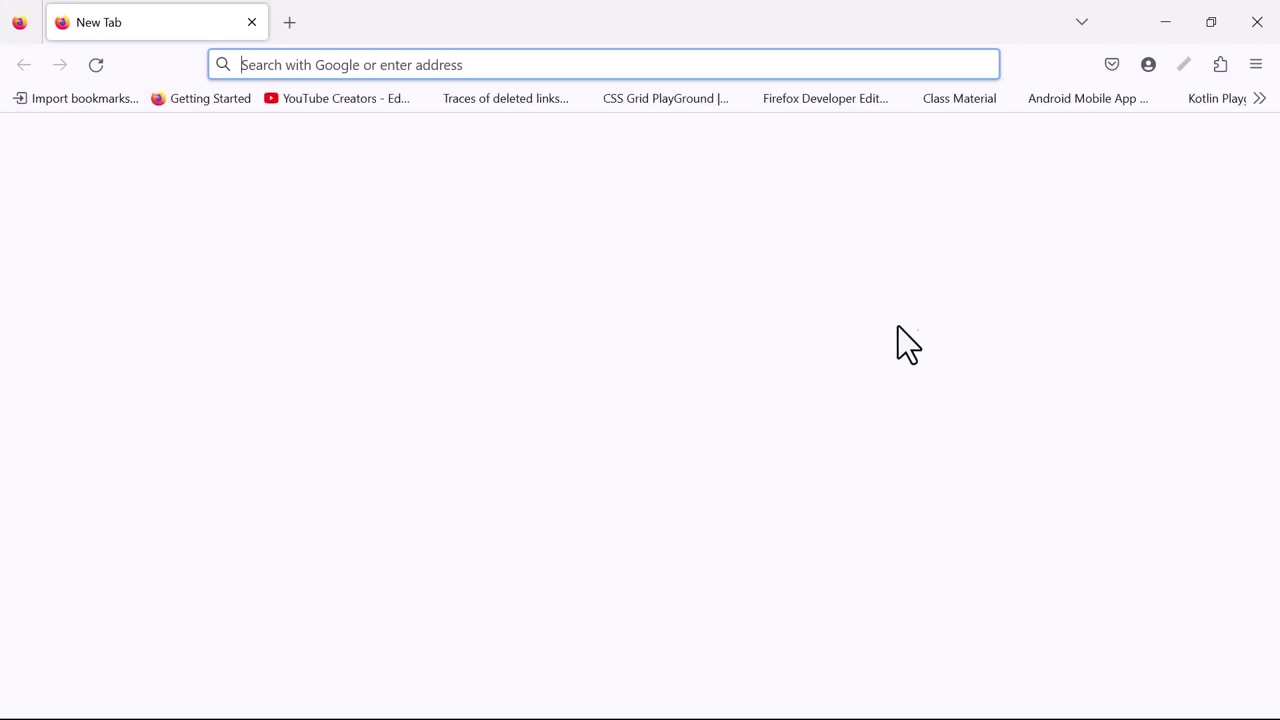
pyautogui.click(1258, 22)
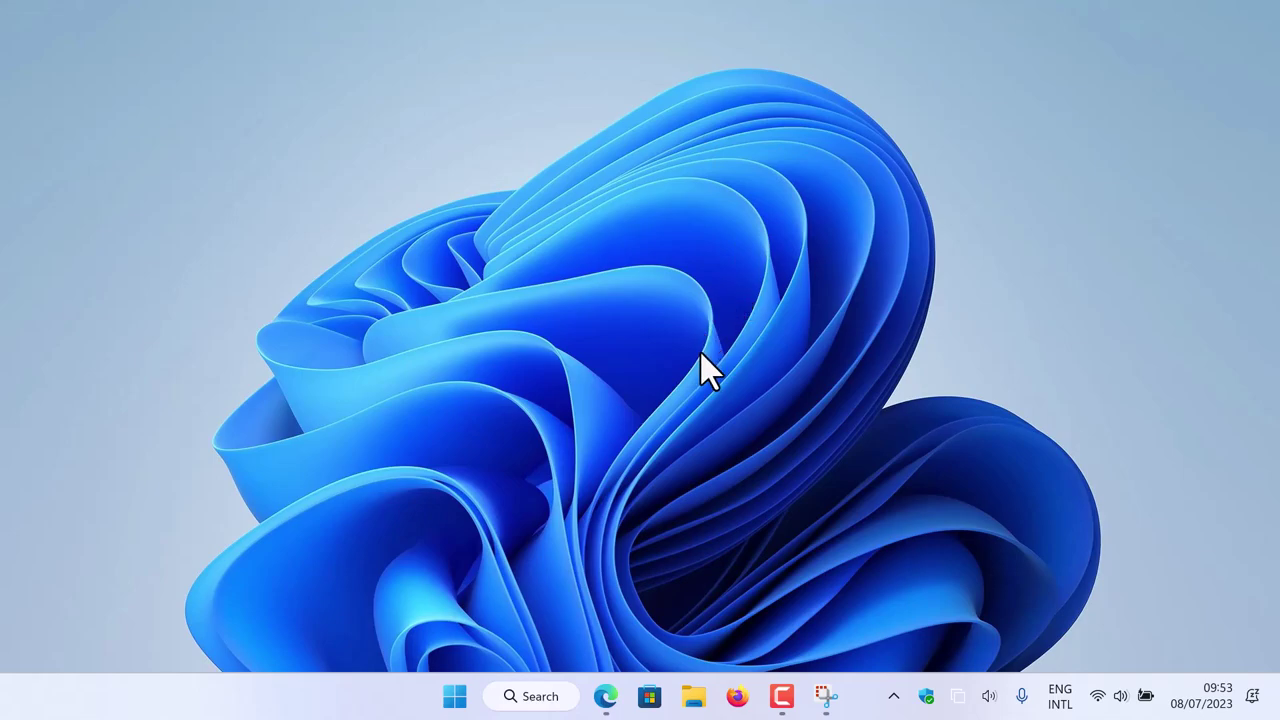
# Switch to Microsoft Edge, briefly play and pause the open YouTube video, and minimise the browser.
pyautogui.click(607, 698)
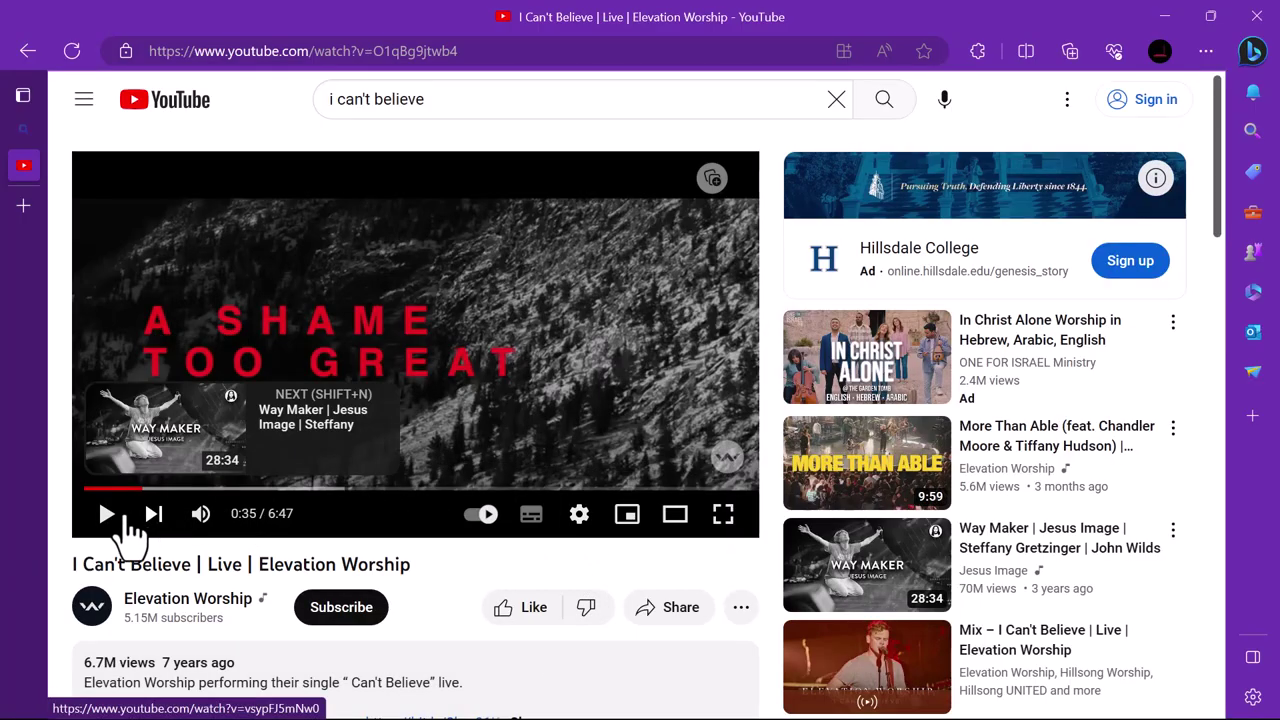
pyautogui.click(108, 516)
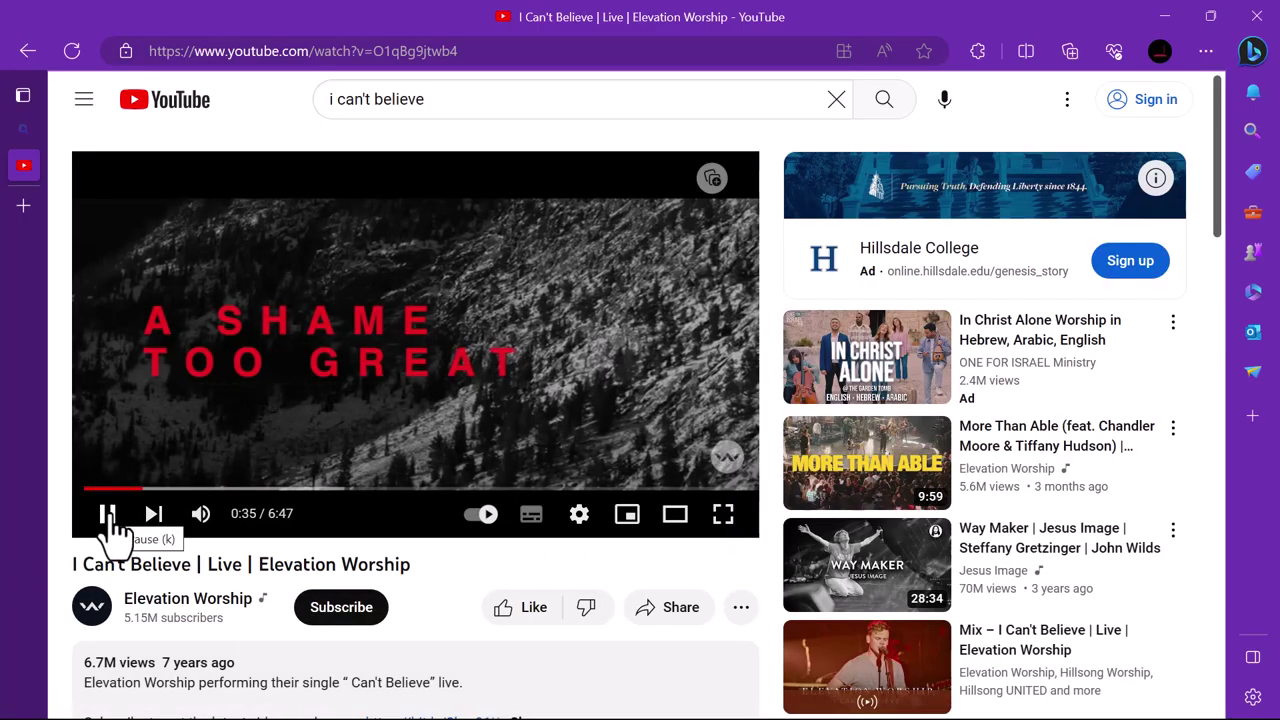
pyautogui.click(108, 516)
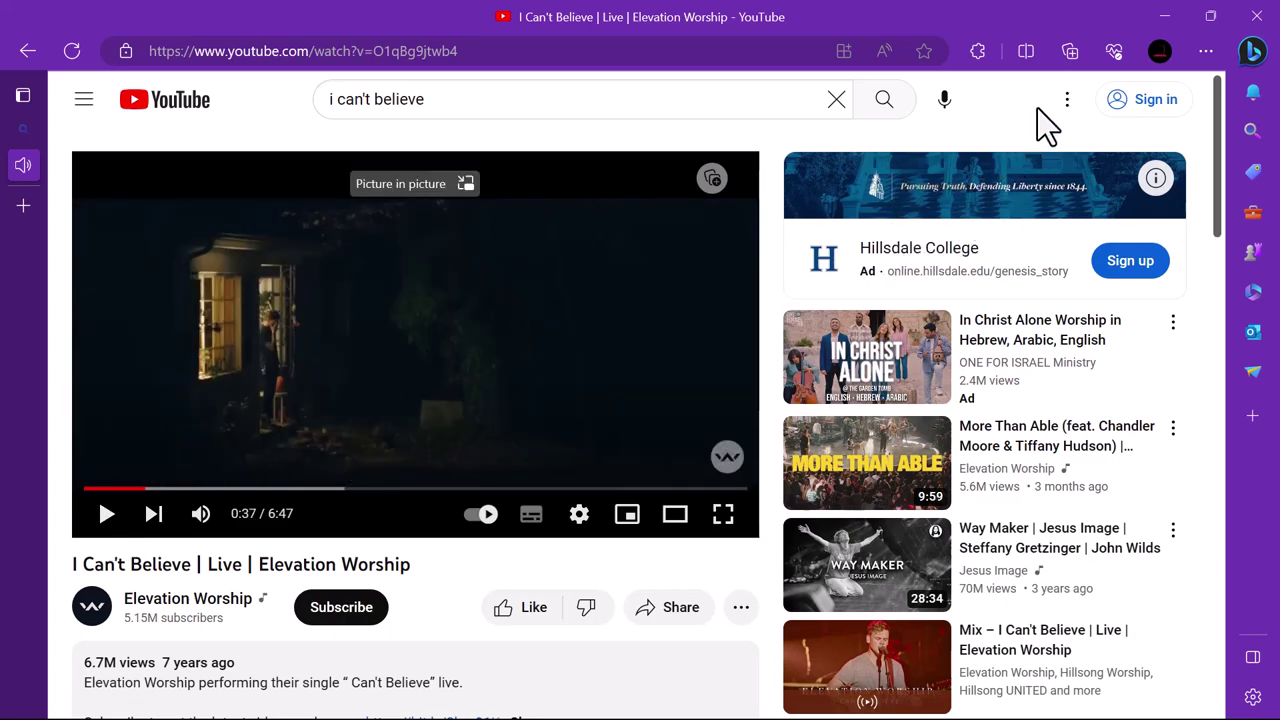
pyautogui.click(1164, 16)
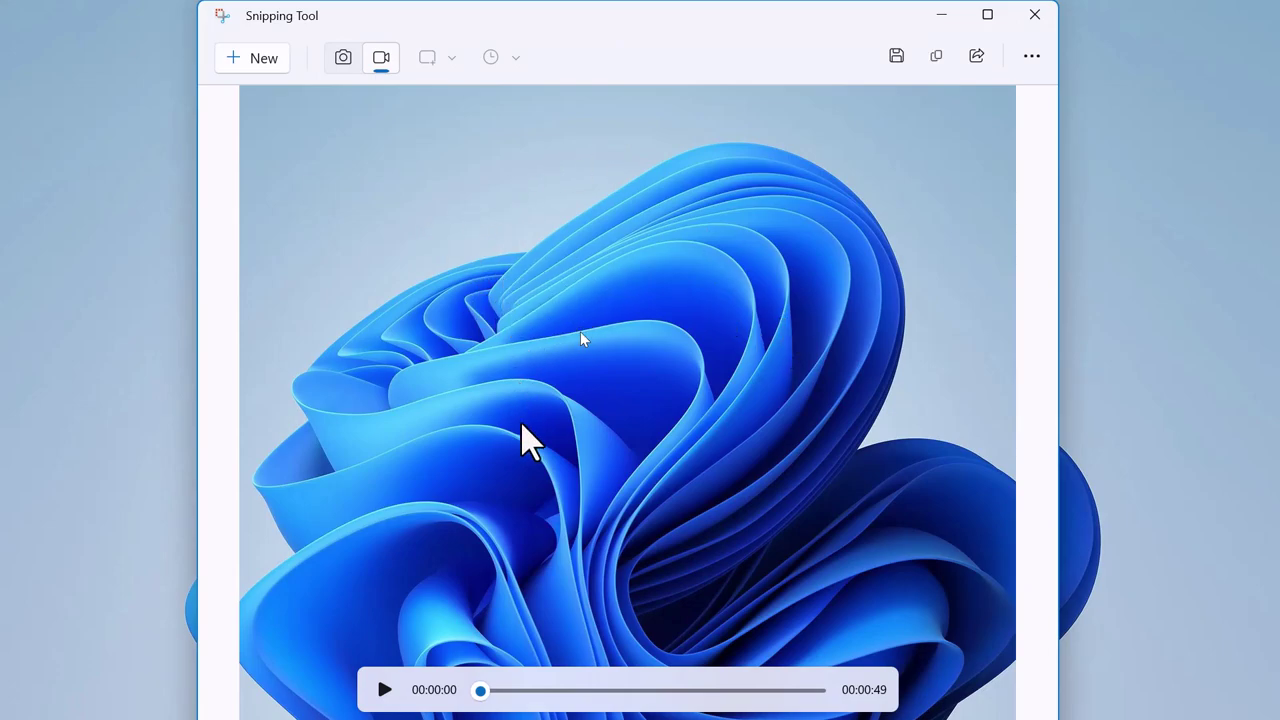
# Play back the finished recording, save it in the Videos folder as an MP4 named first_recording_sted_portion, and close Snipping Tool.
pyautogui.click(384, 690)
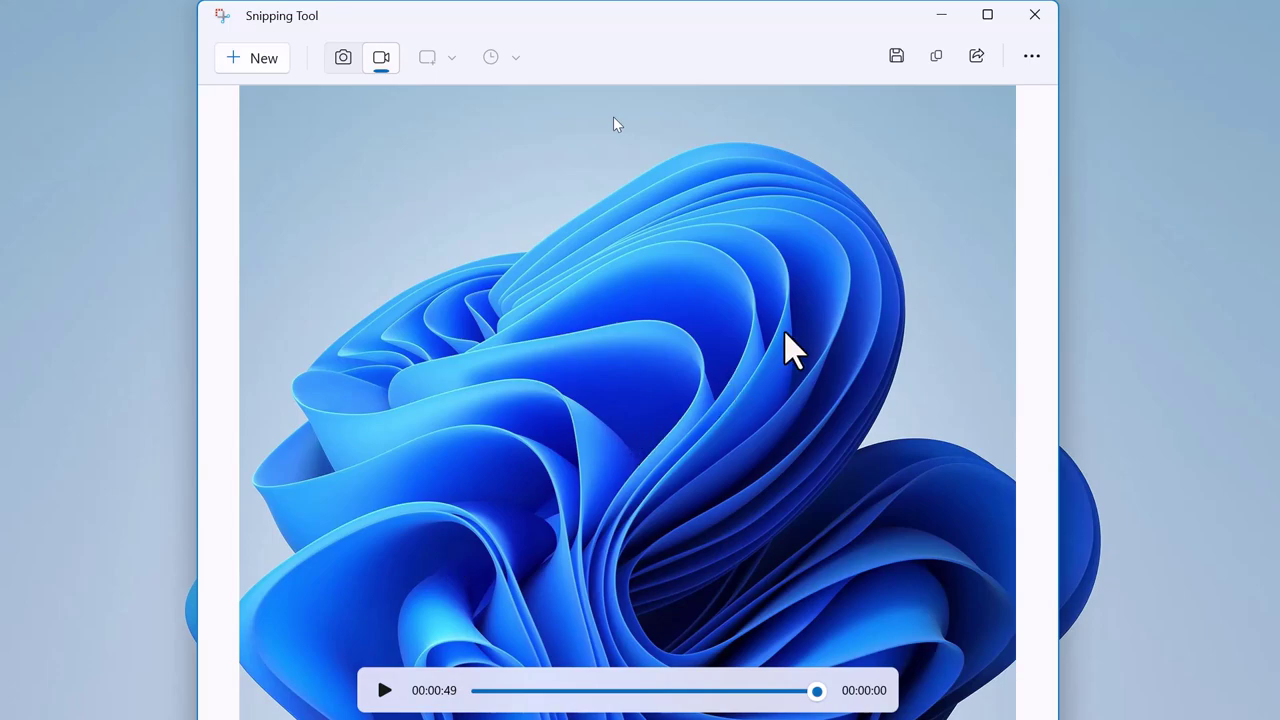
pyautogui.click(897, 57)
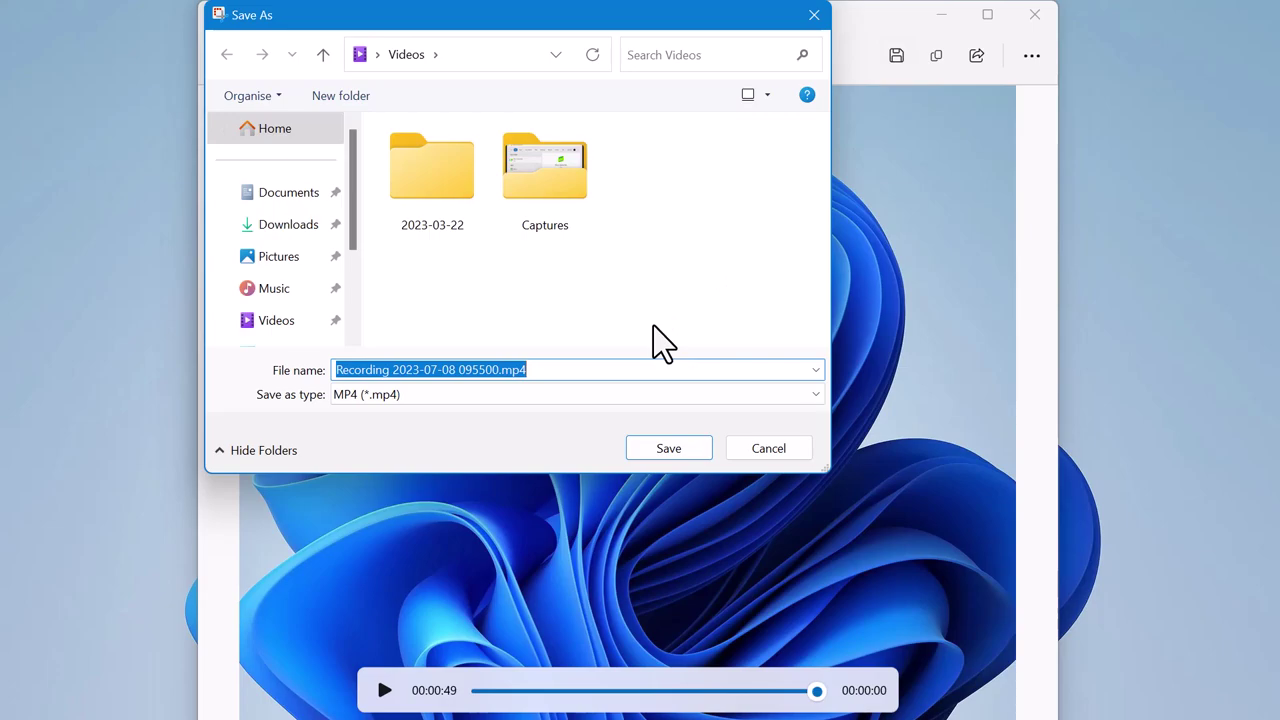
pyautogui.write('first_recording_s')
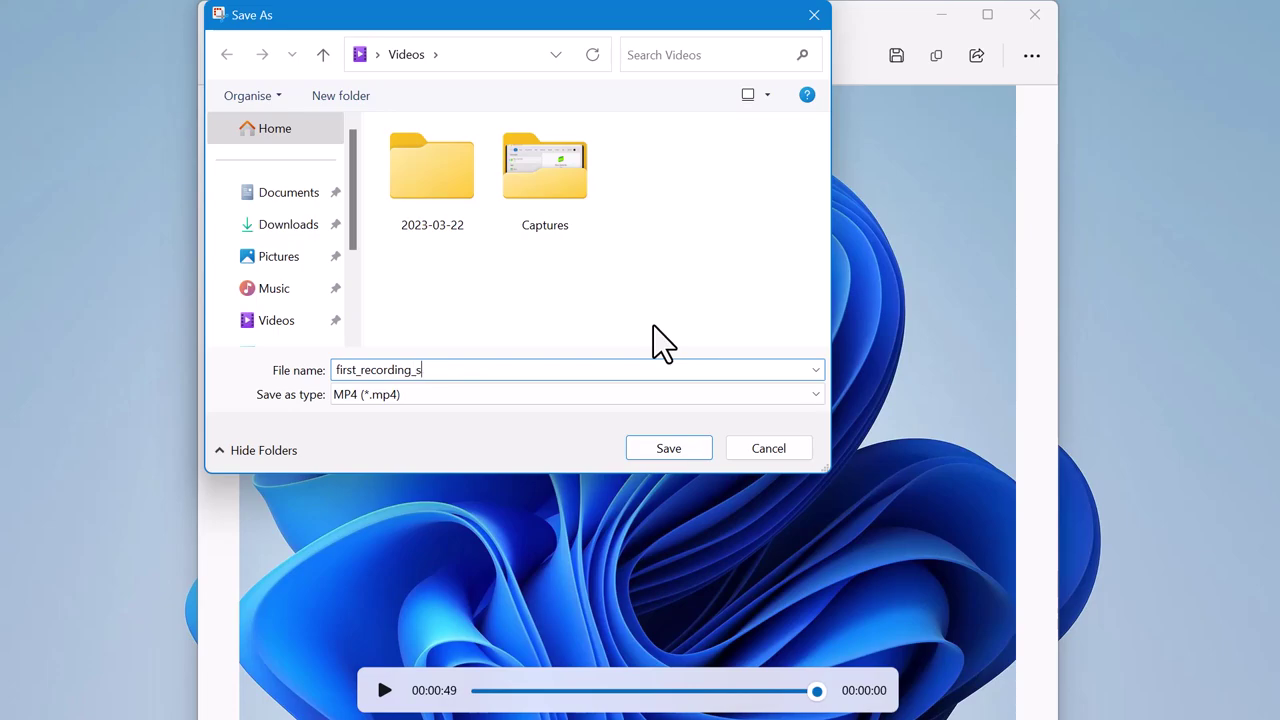
pyautogui.write('ted_portion')
pyautogui.click(665, 450)
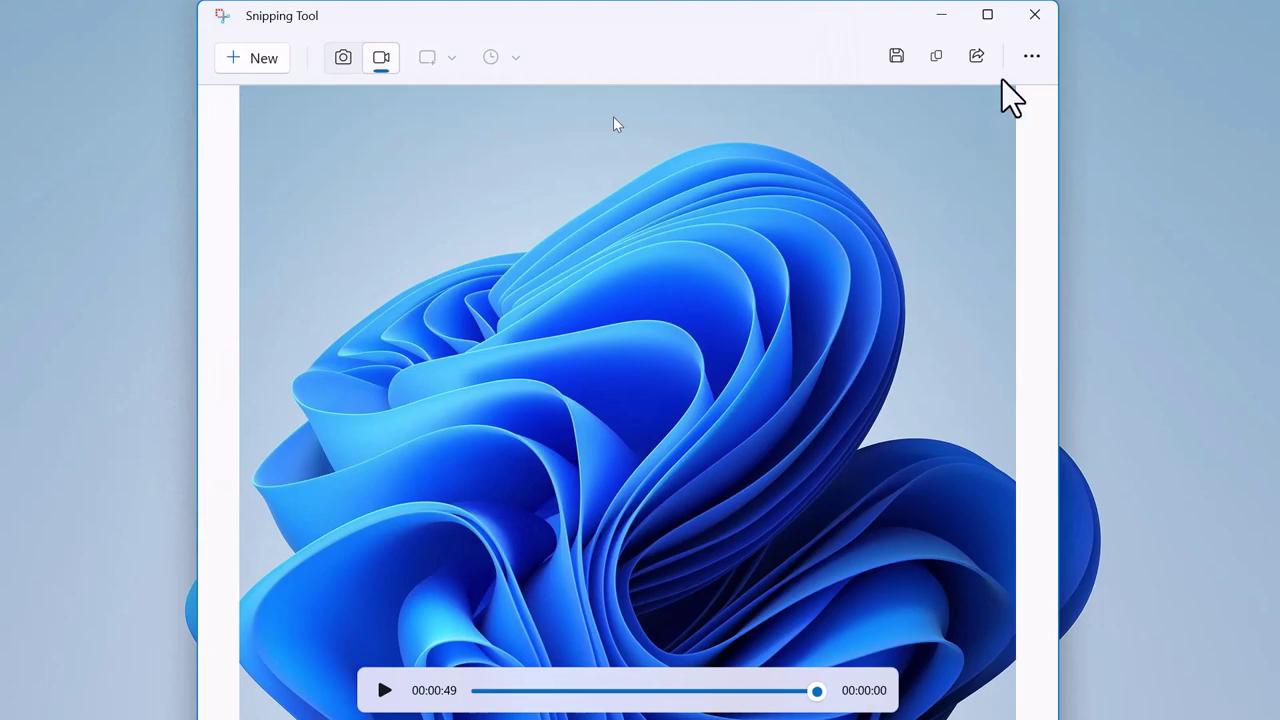
pyautogui.click(1033, 24)
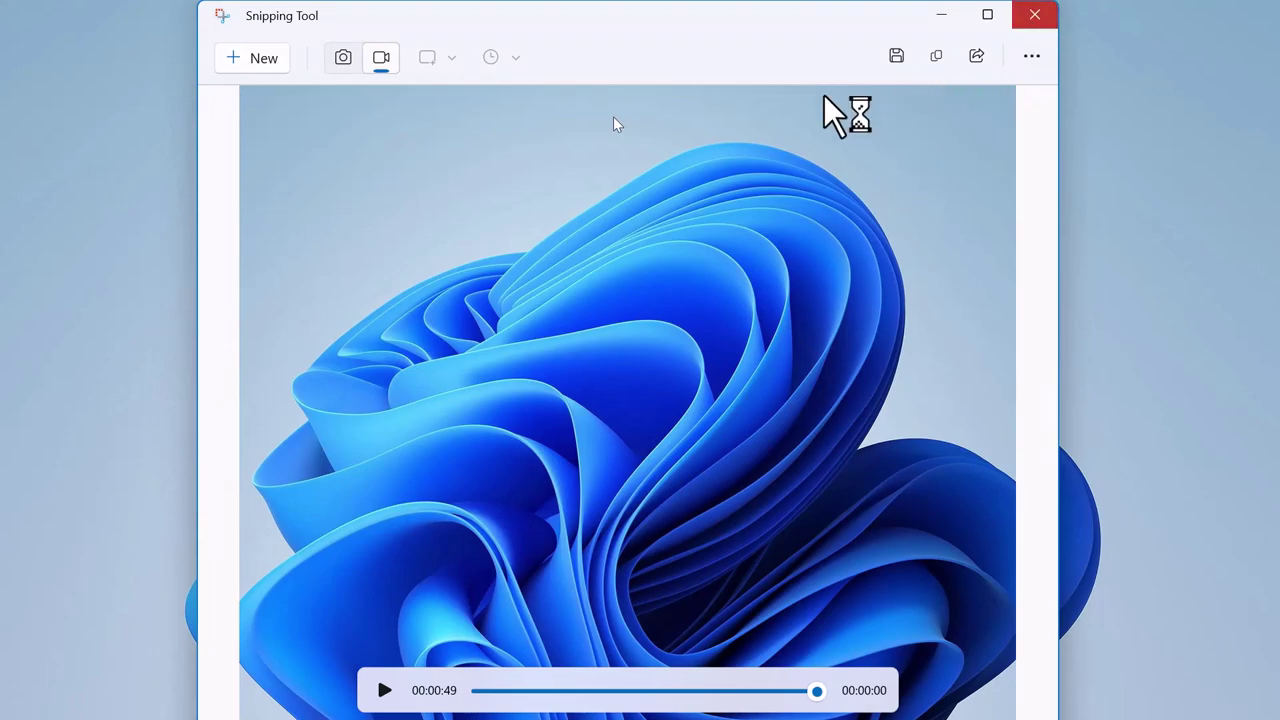
pyautogui.click(1030, 28)
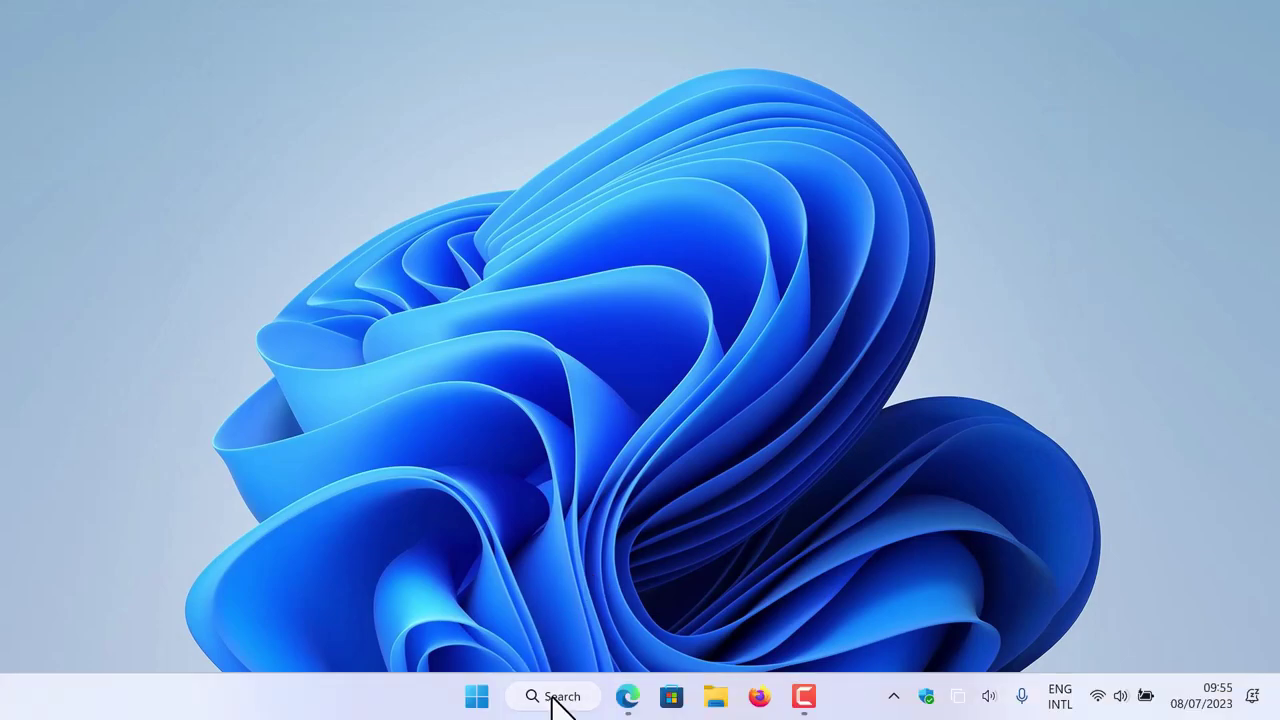
# Reopen Snipping Tool and start a new screen recording that covers the entire desktop.
pyautogui.click(552, 700)
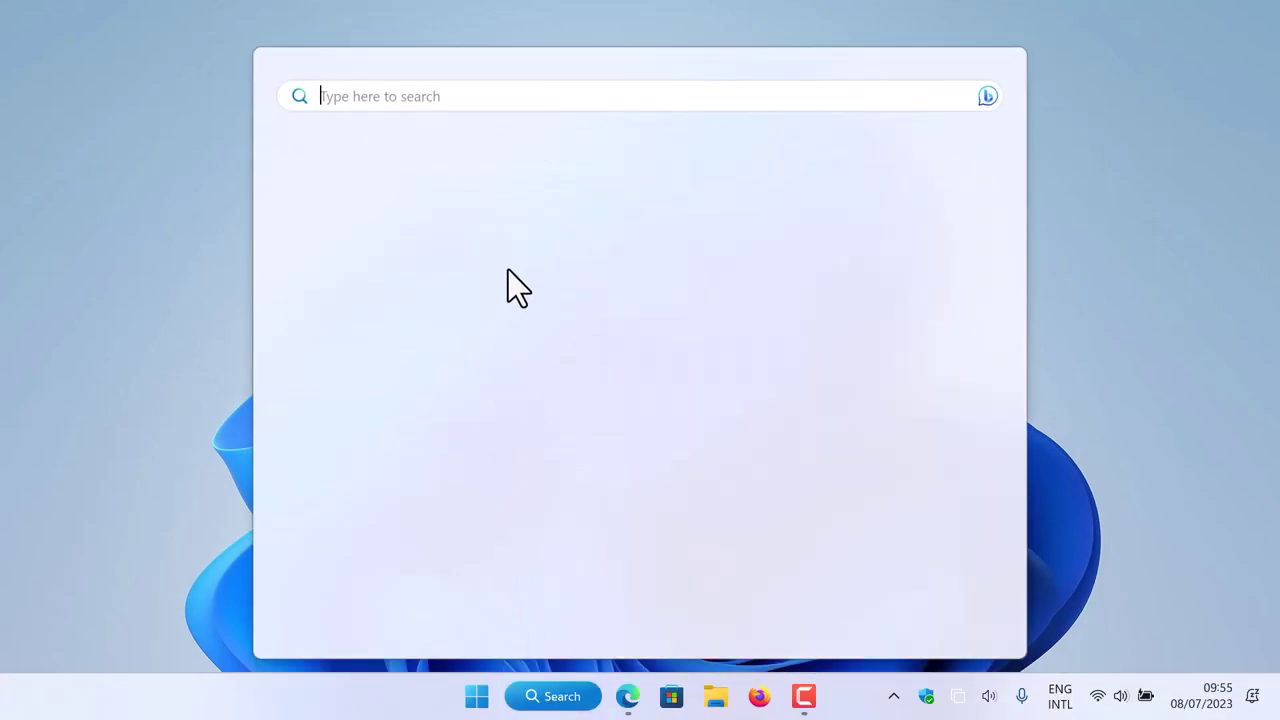
pyautogui.click(405, 371)
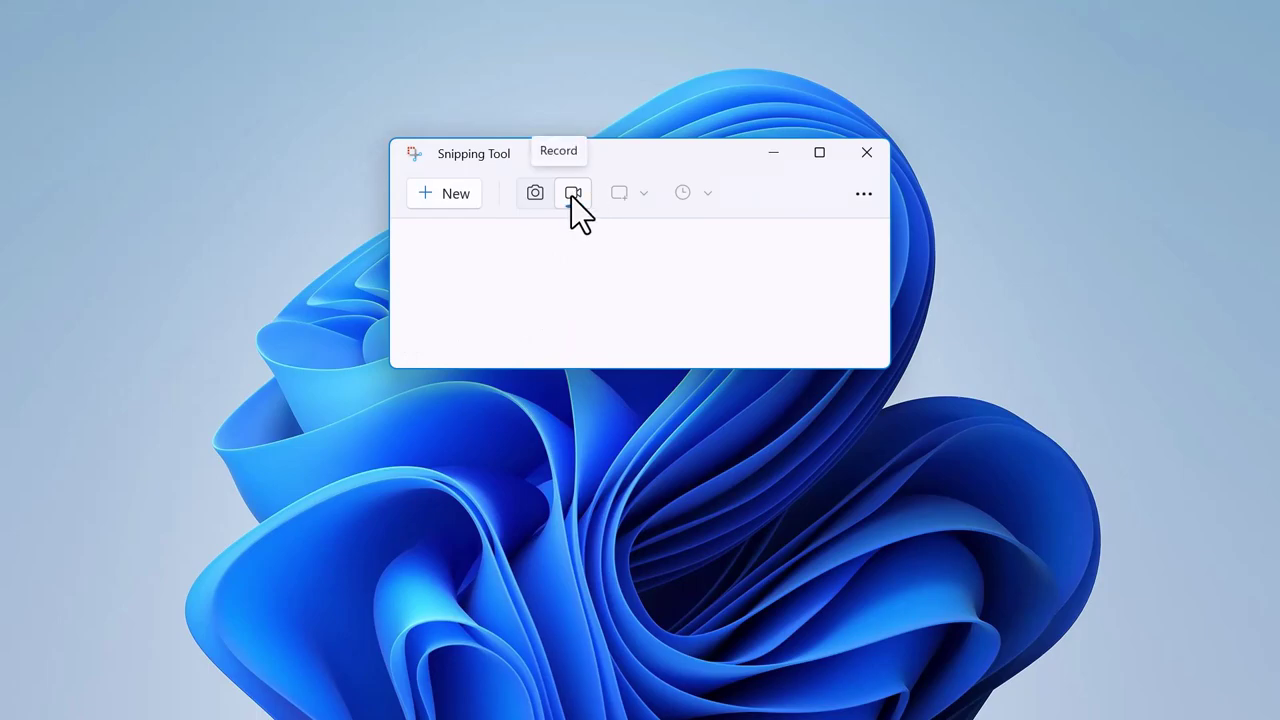
pyautogui.click(455, 194)
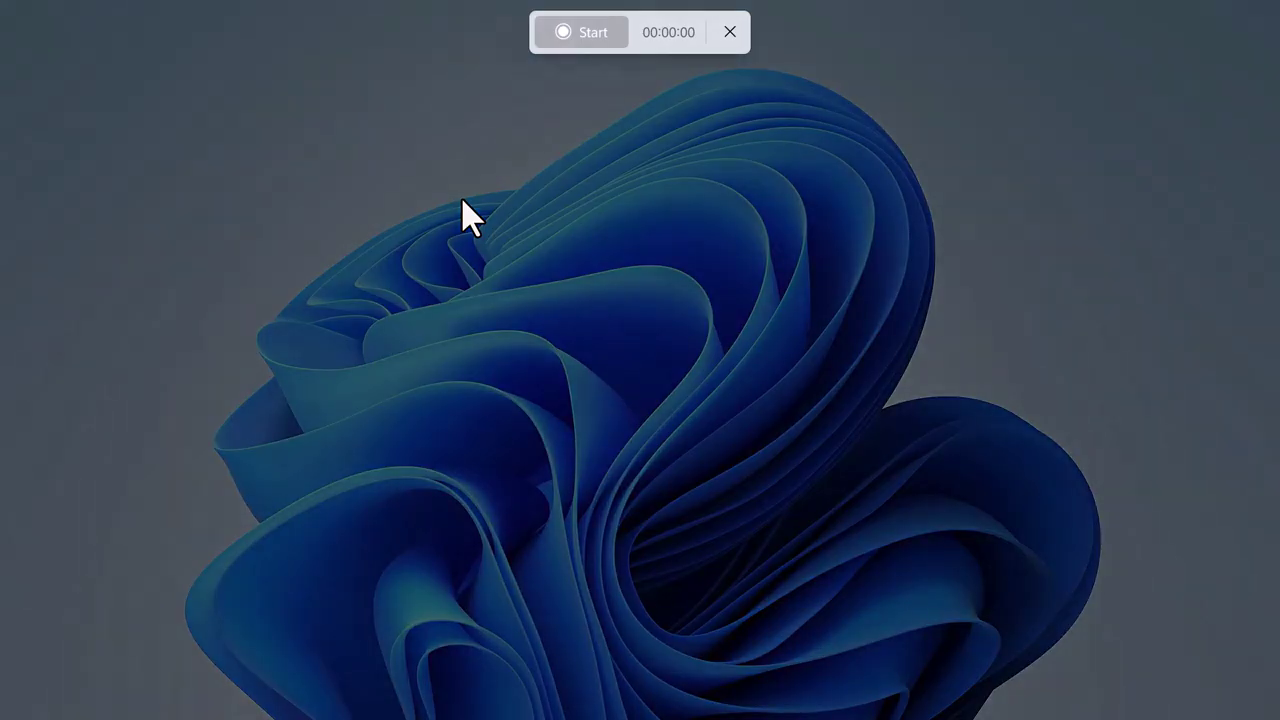
pyautogui.moveTo(2, 3); pyautogui.dragTo(1279, 718)
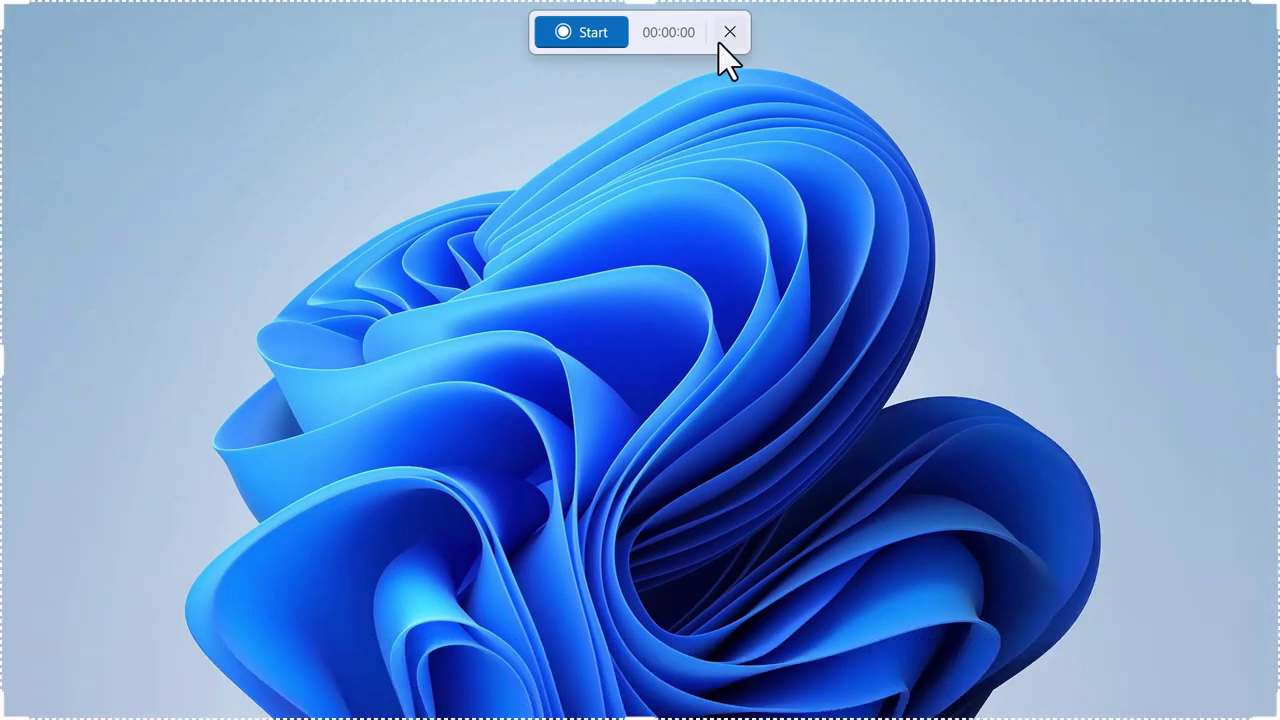
pyautogui.click(590, 36)
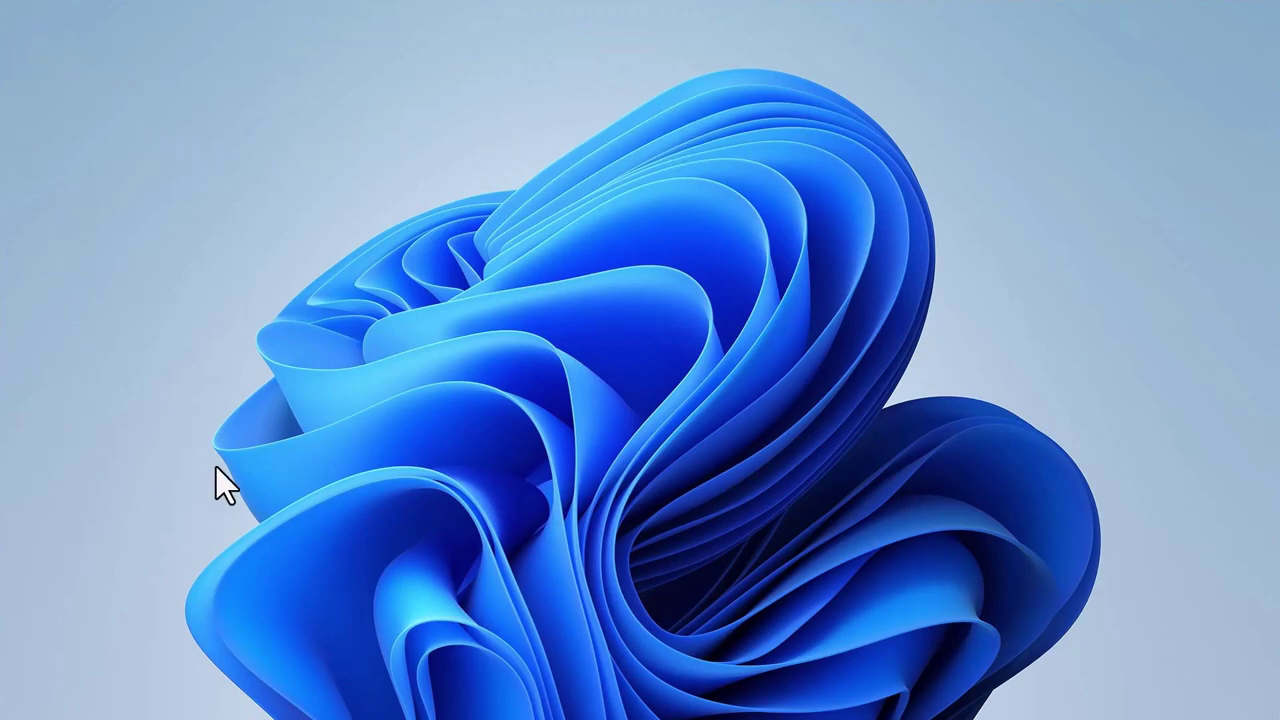
# Open File Explorer and browse through the Documents, Music and Videos folders.
pyautogui.moveTo(600, 712)
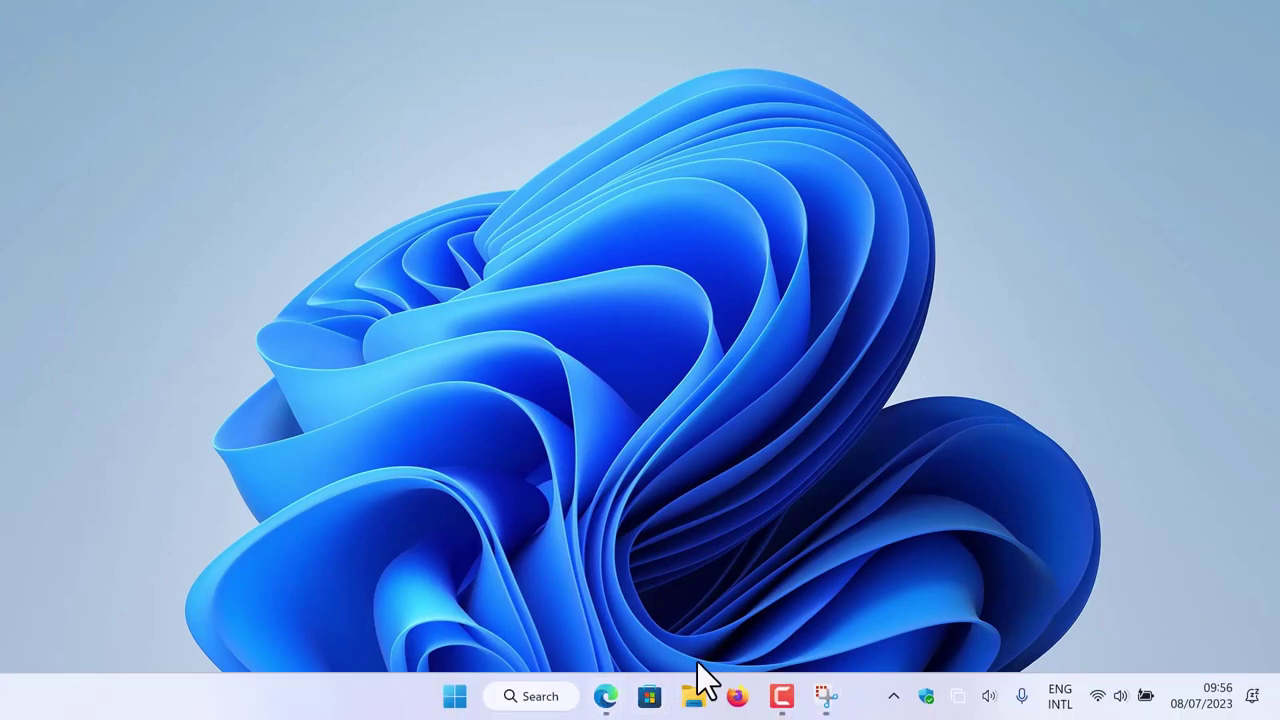
pyautogui.press('super+e')
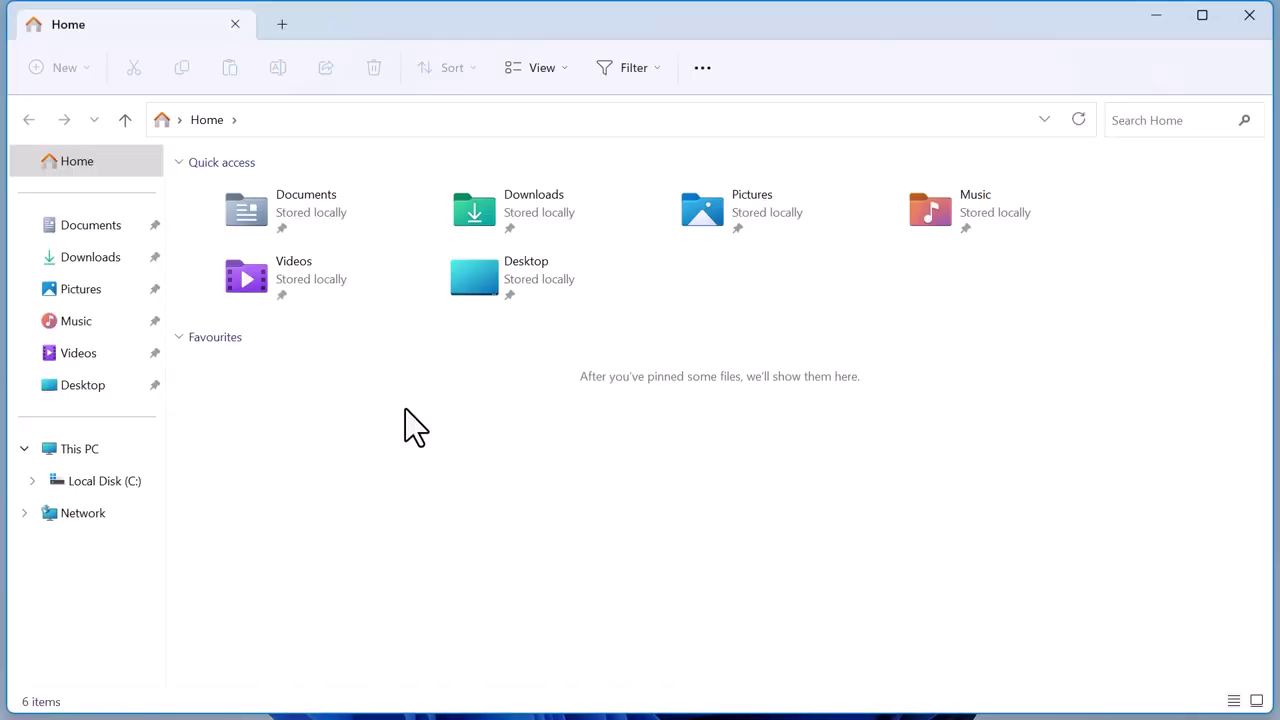
pyautogui.click(104, 232)
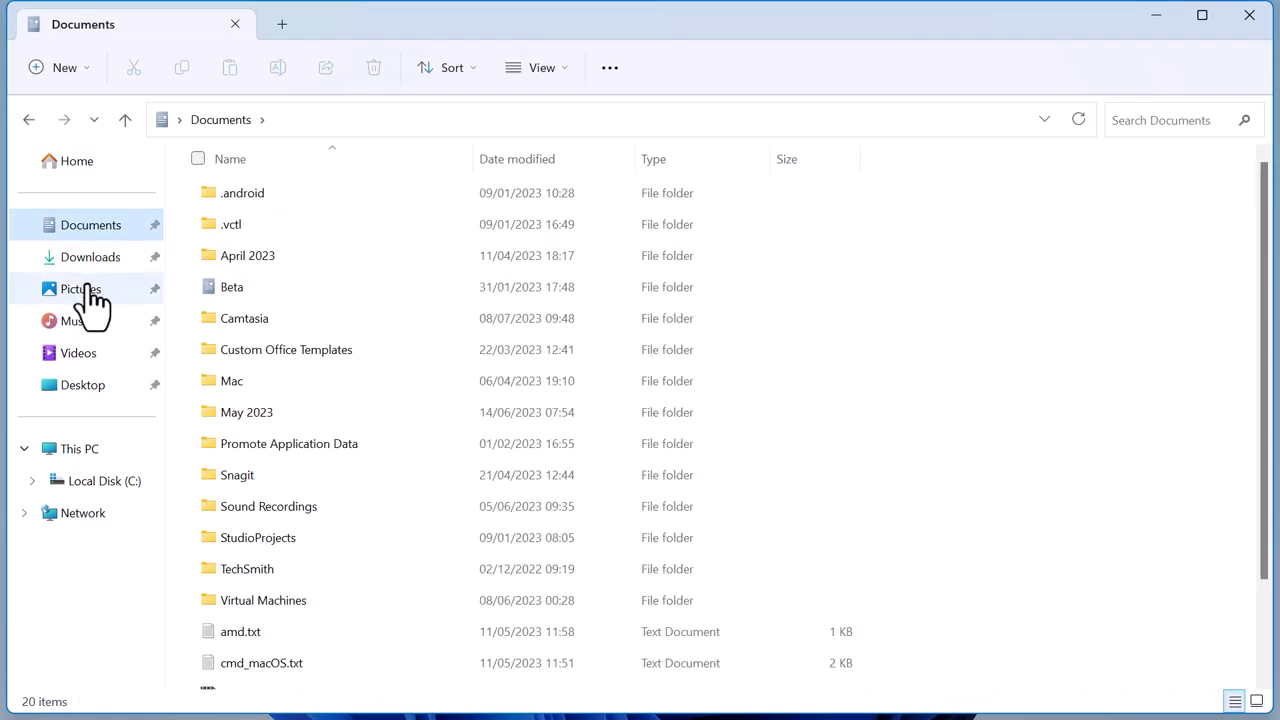
pyautogui.click(88, 346)
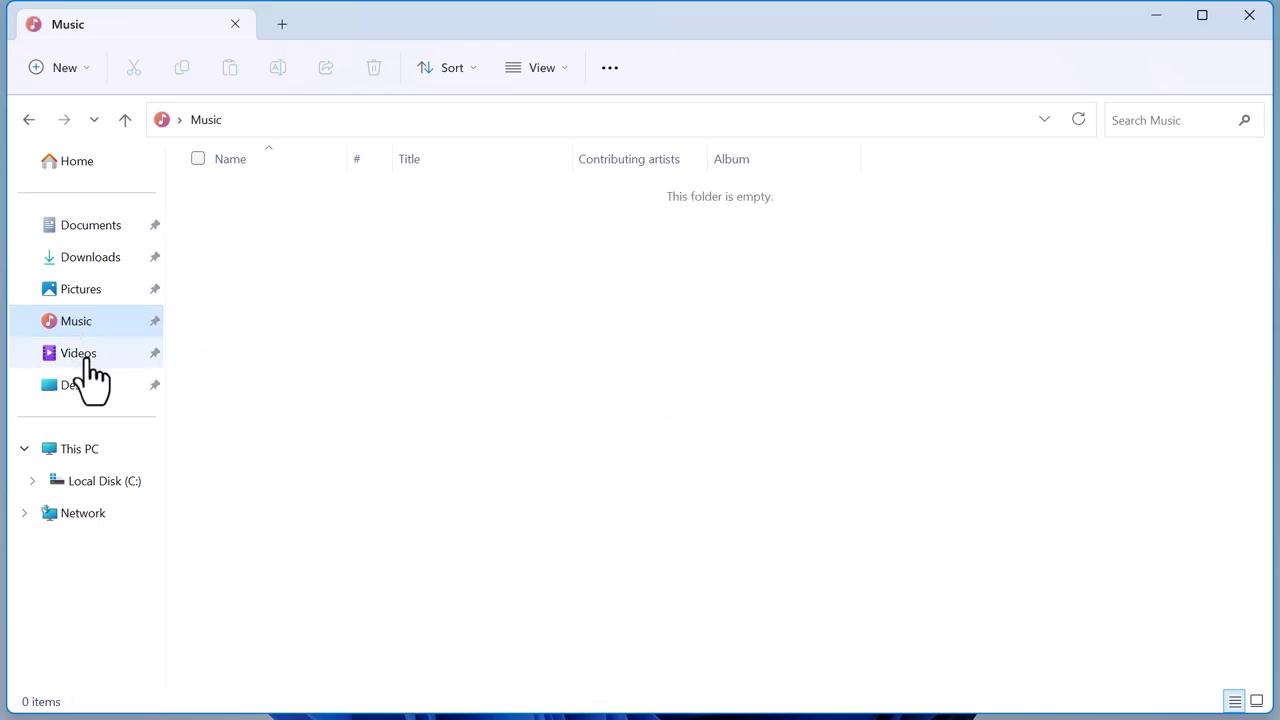
pyautogui.click(86, 364)
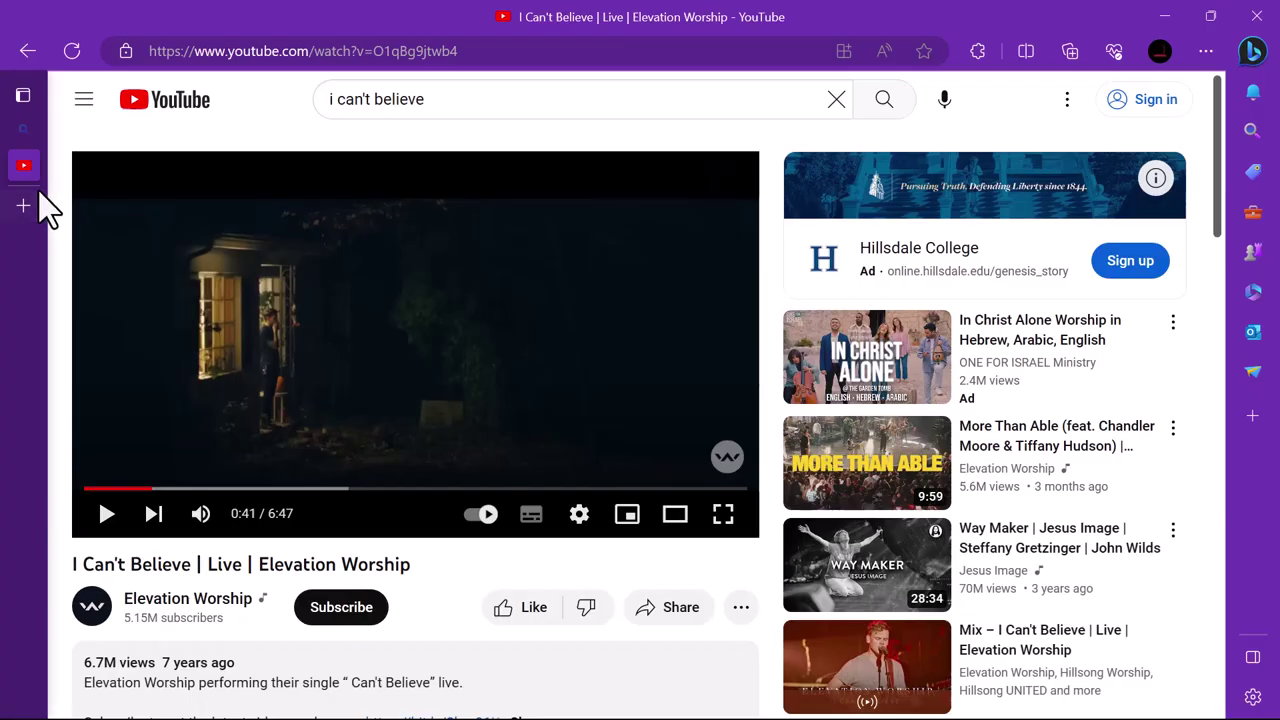
# Play the YouTube video "I Can't Believe" for a few seconds and pause it.
pyautogui.moveTo(45, 210)
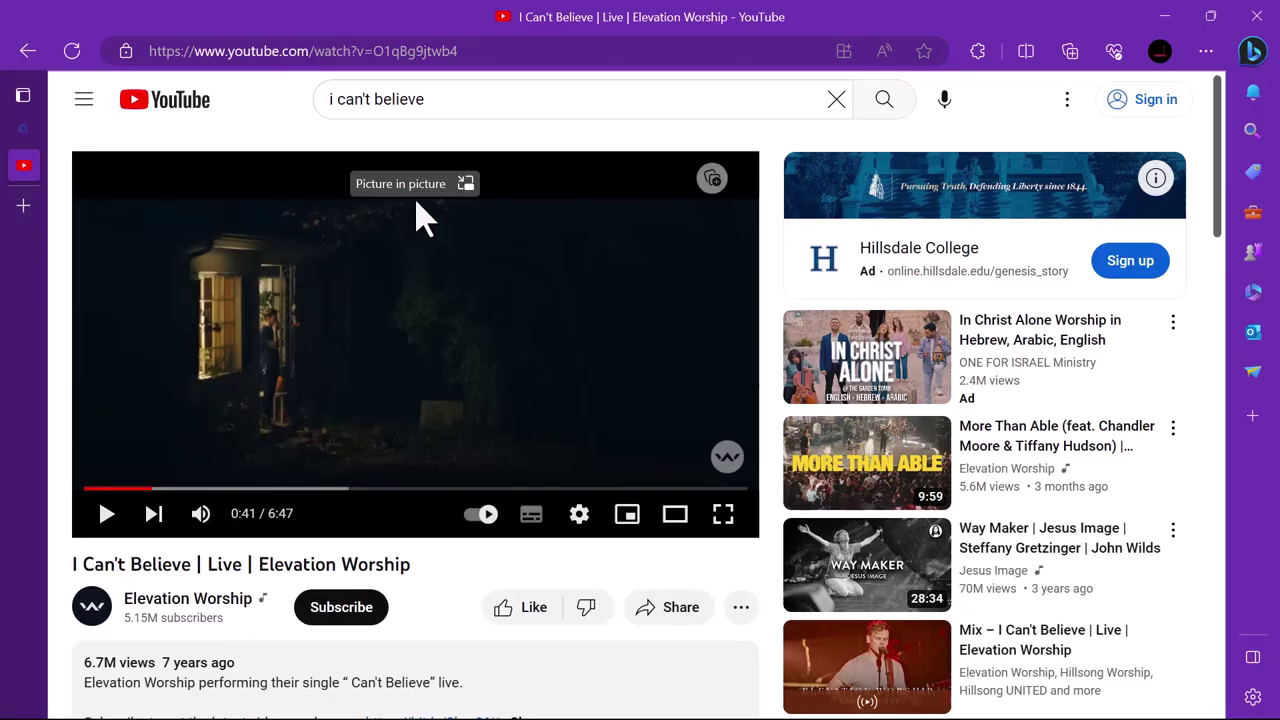
pyautogui.click(107, 510)
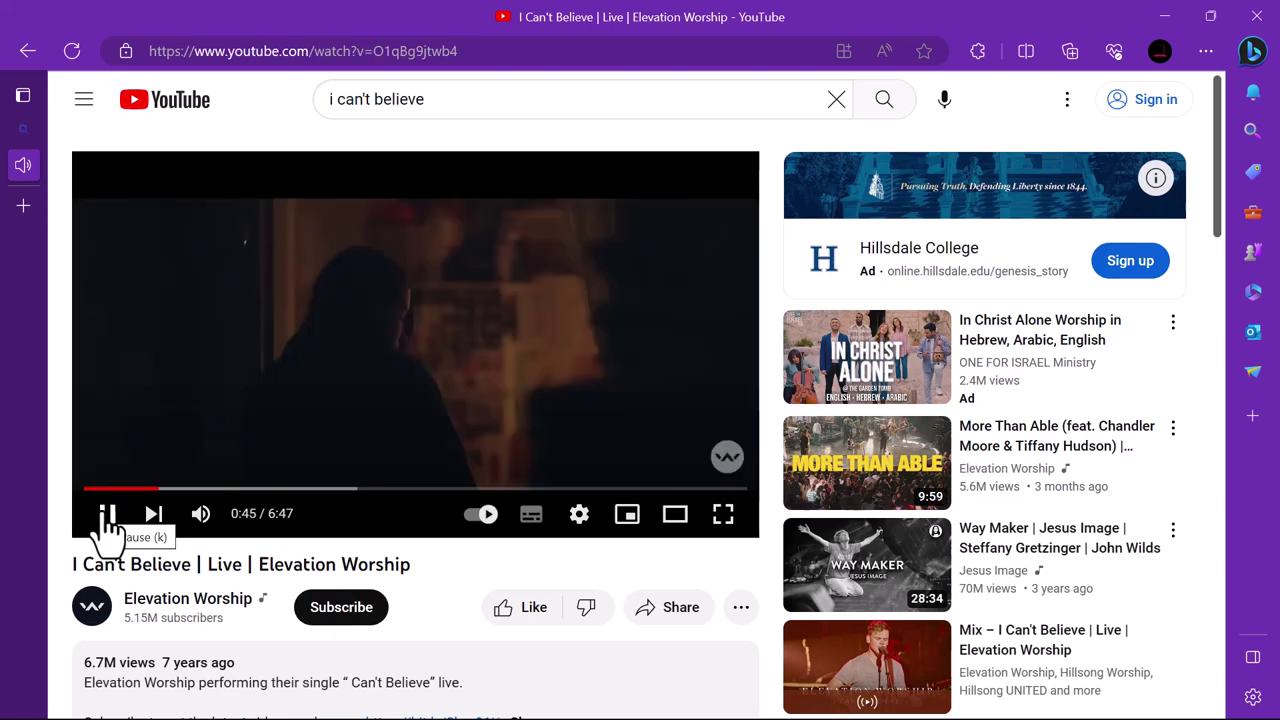
pyautogui.click(107, 513)
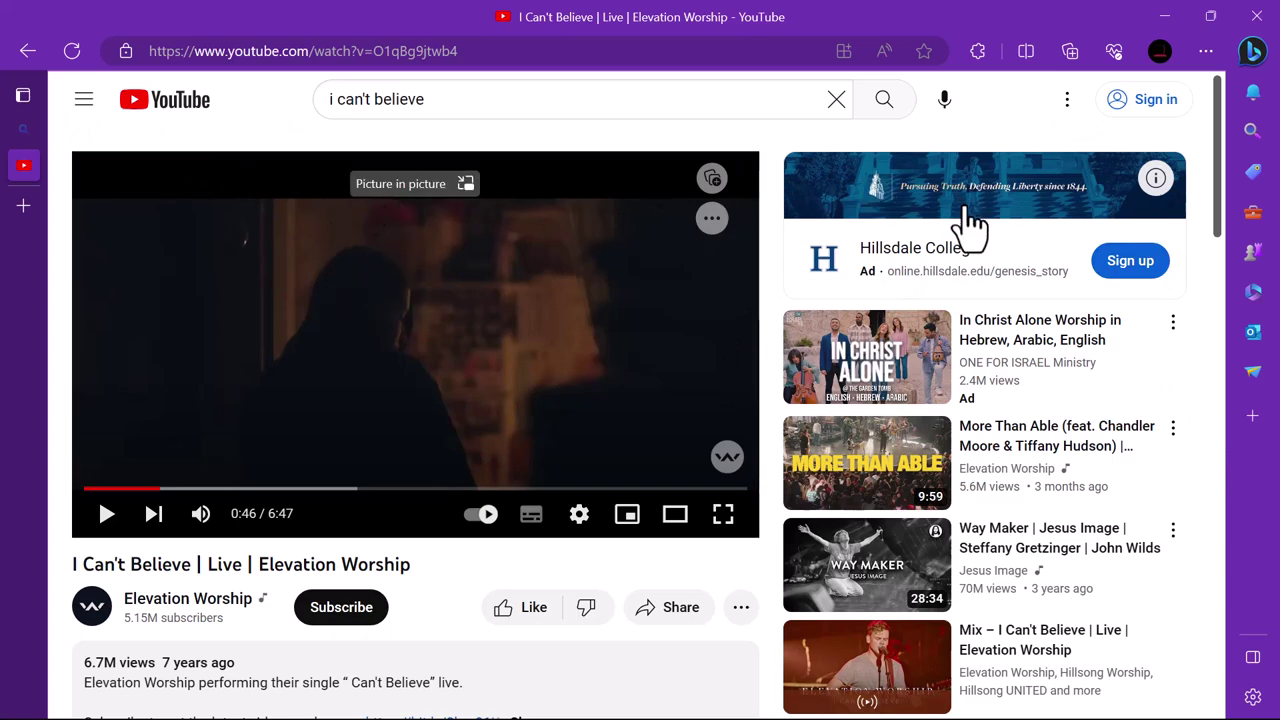
# Minimize the browser to show the desktop and stop the full-screen recording.
pyautogui.click(1163, 30)
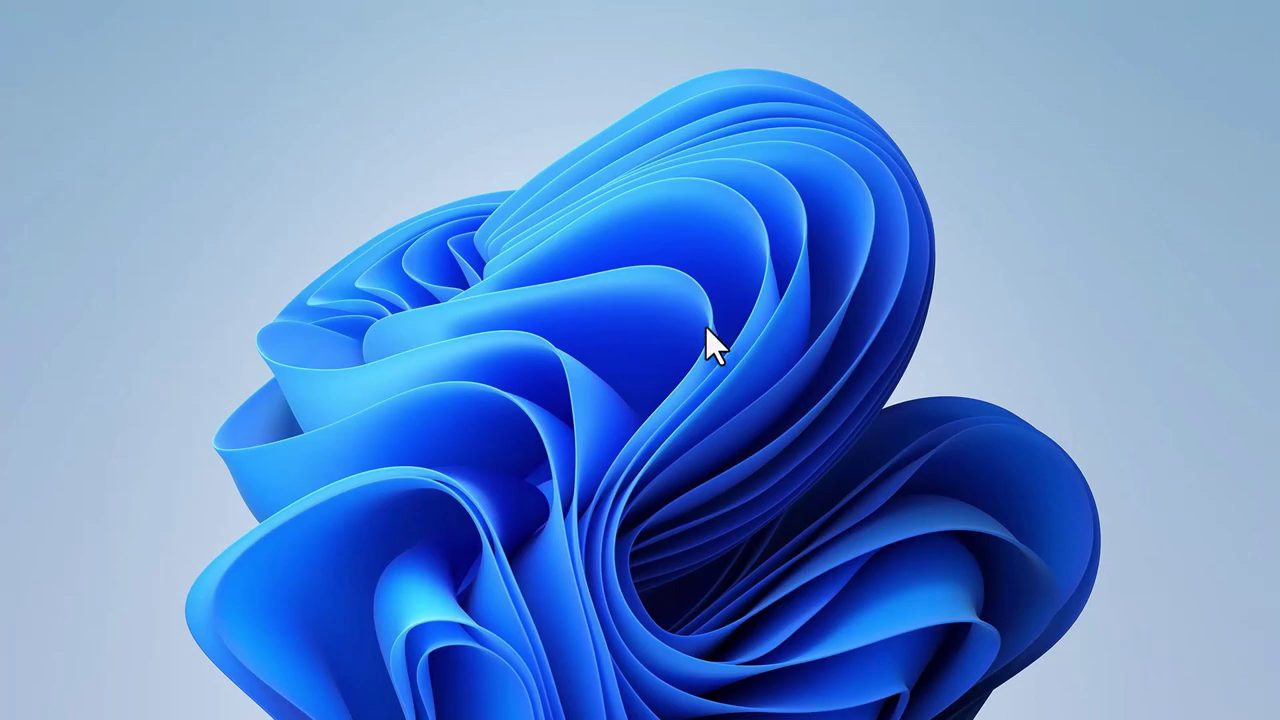
pyautogui.click(602, 42)
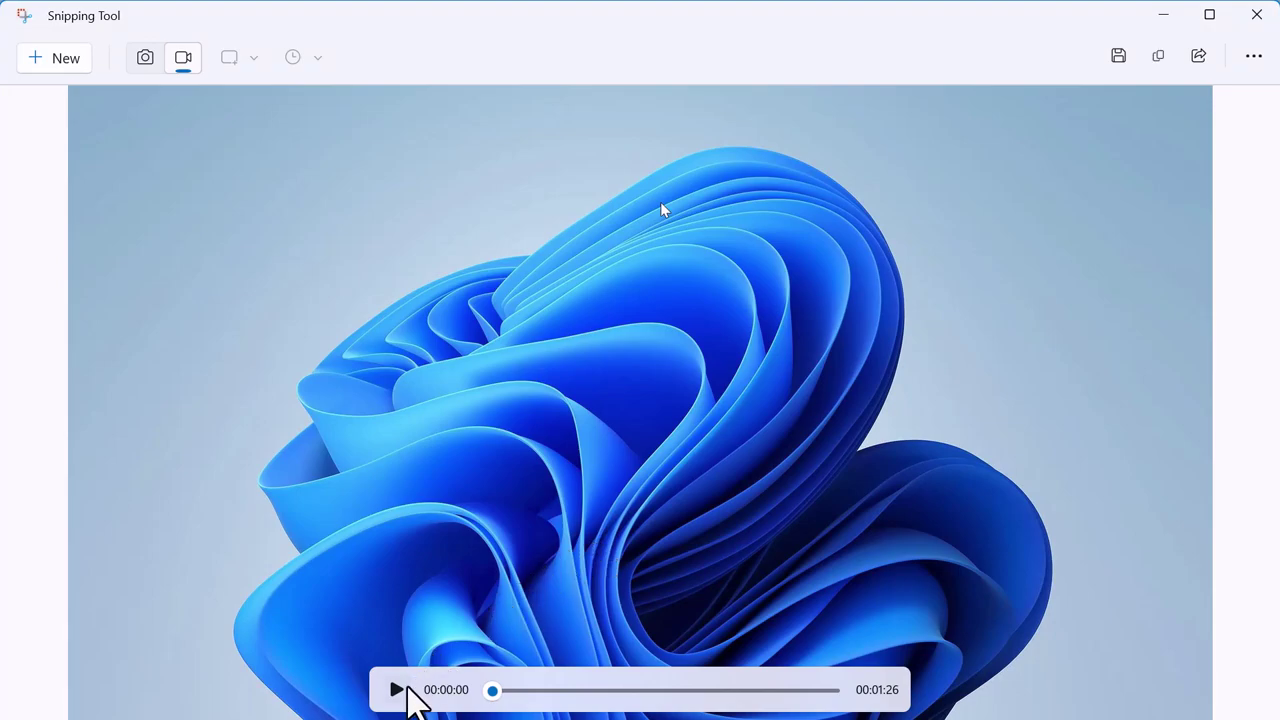
# Play back the finished full-screen recording in Snipping Tool to review it.
pyautogui.click(398, 690)
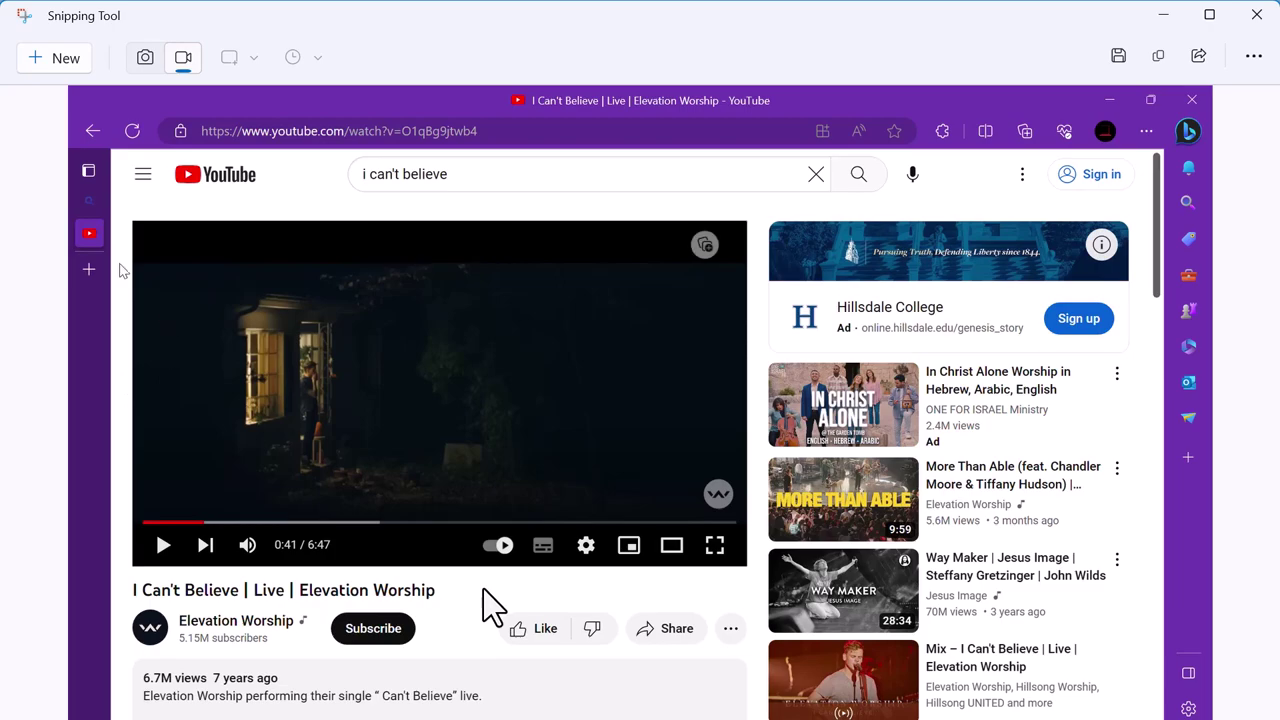
pyautogui.moveTo(101, 256)
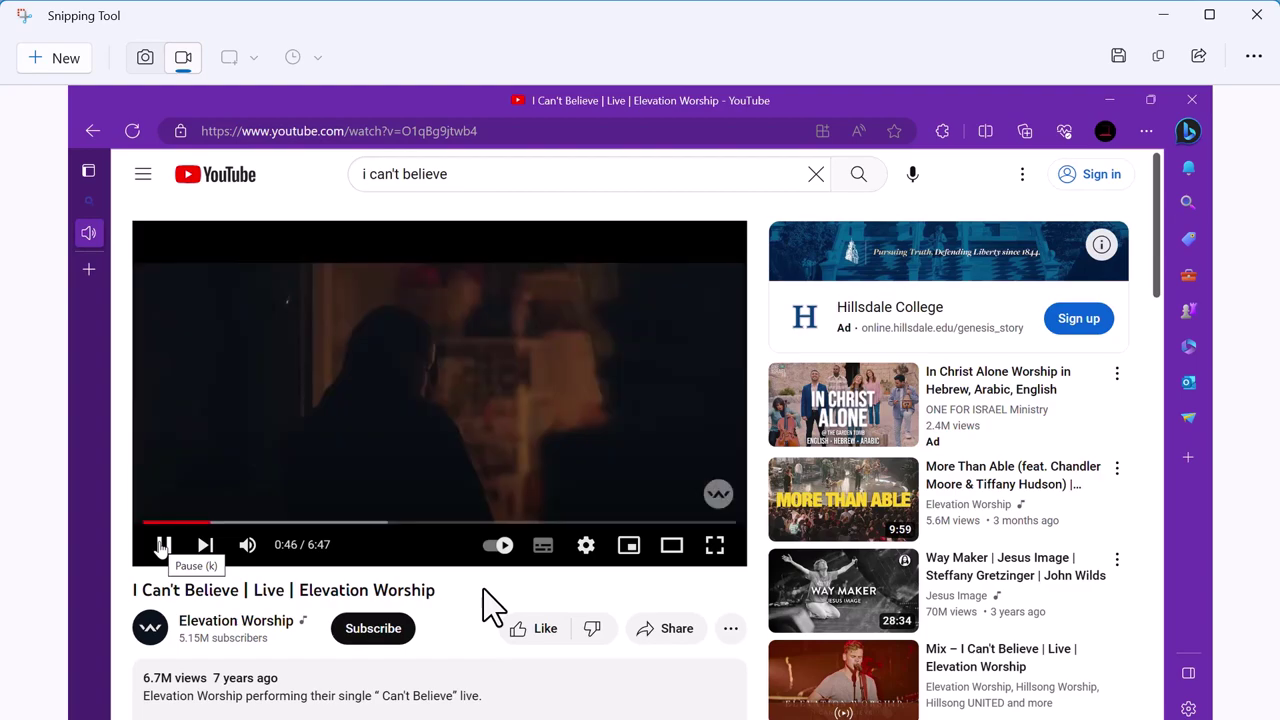
pyautogui.click(162, 545)
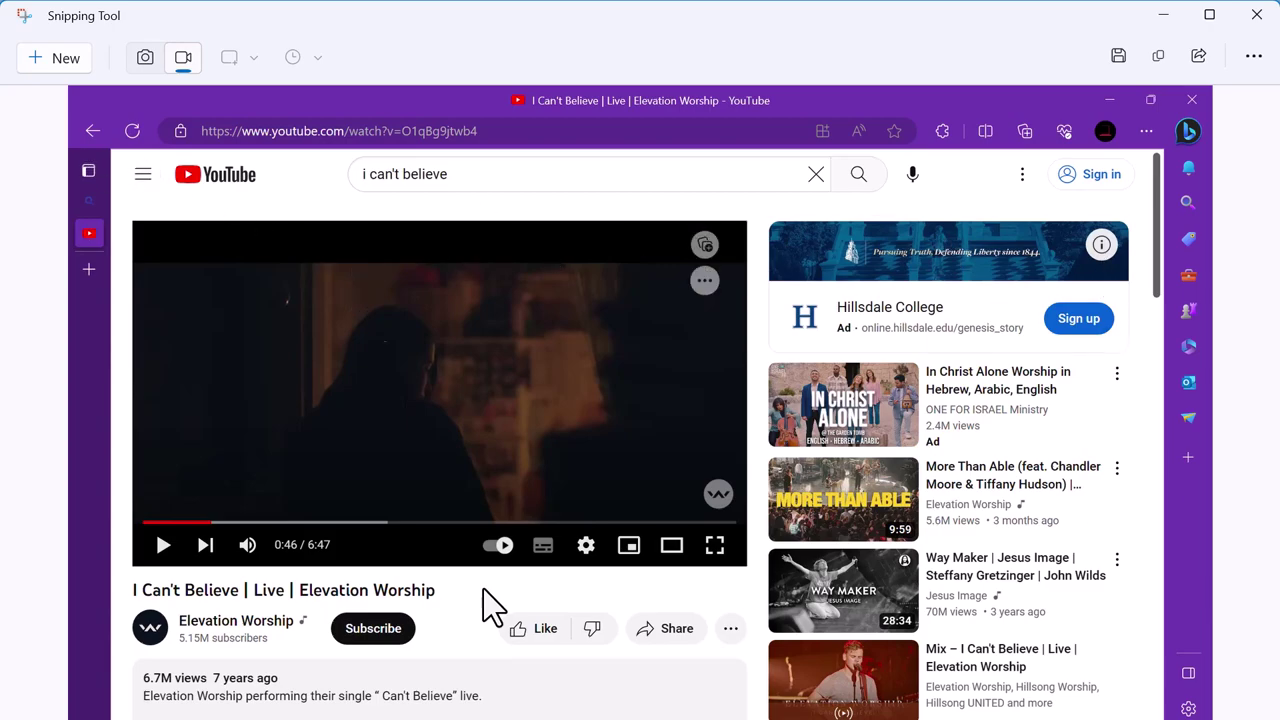
pyautogui.click(1109, 100)
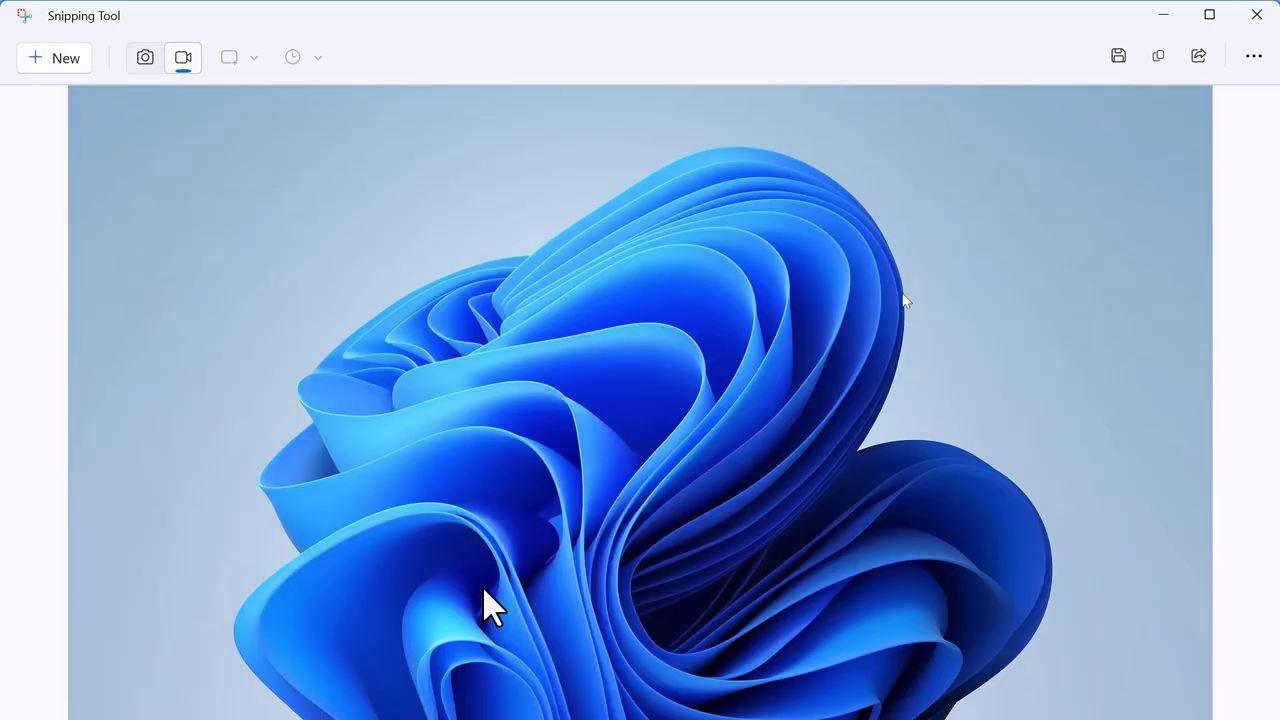